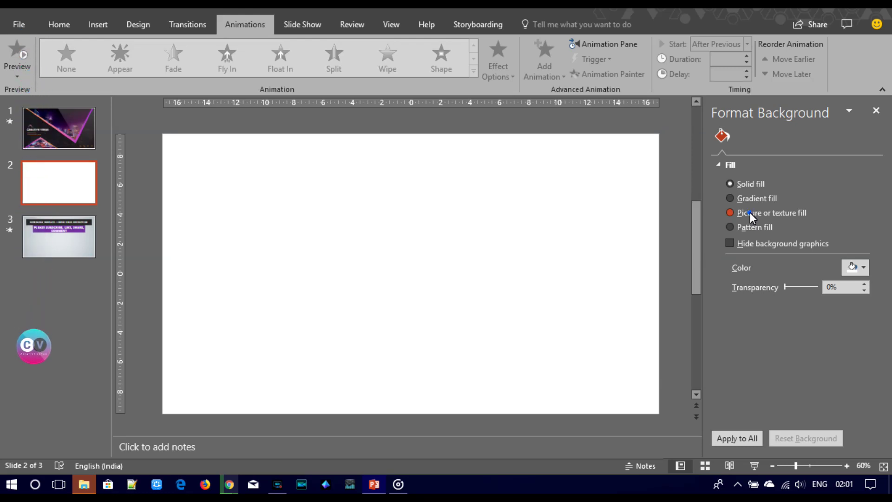
Fill slide 2's background with the night-city skyline picture, then browse the Shapes gallery
{"action": "left_click", "coordinate": [750, 213]}
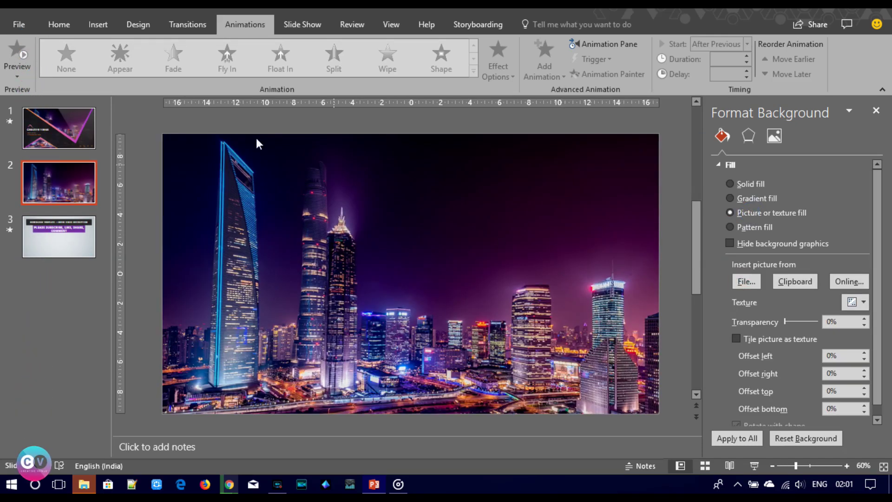
{"action": "left_click", "coordinate": [88, 25]}
{"action": "left_click", "coordinate": [222, 59]}
{"action": "left_click", "coordinate": [277, 111]}
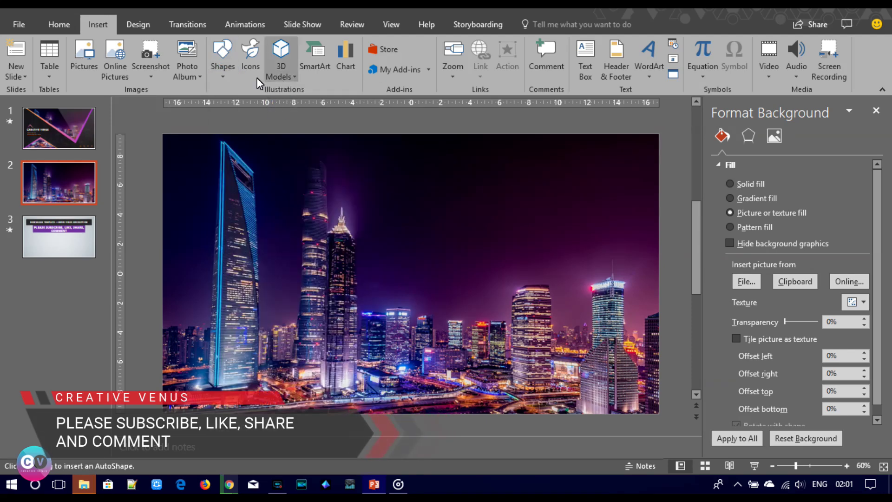
{"action": "left_click", "coordinate": [222, 58]}
{"action": "left_click", "coordinate": [243, 140]}
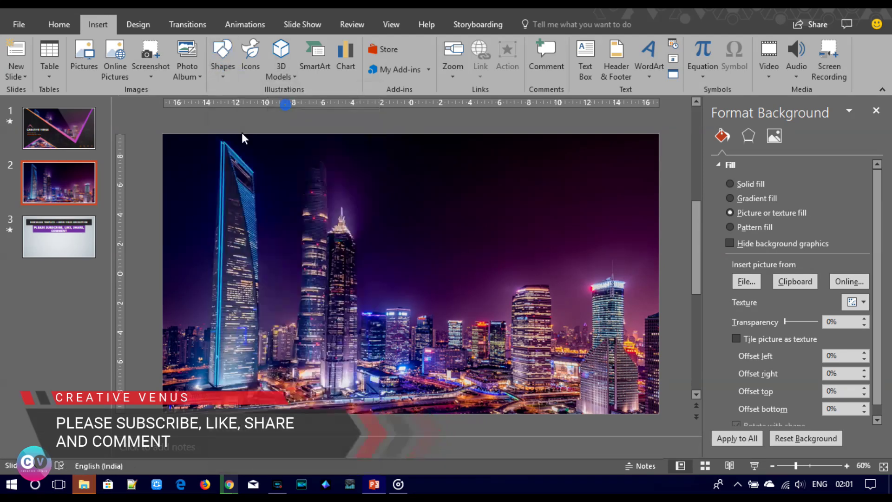
{"action": "left_click", "coordinate": [223, 63]}
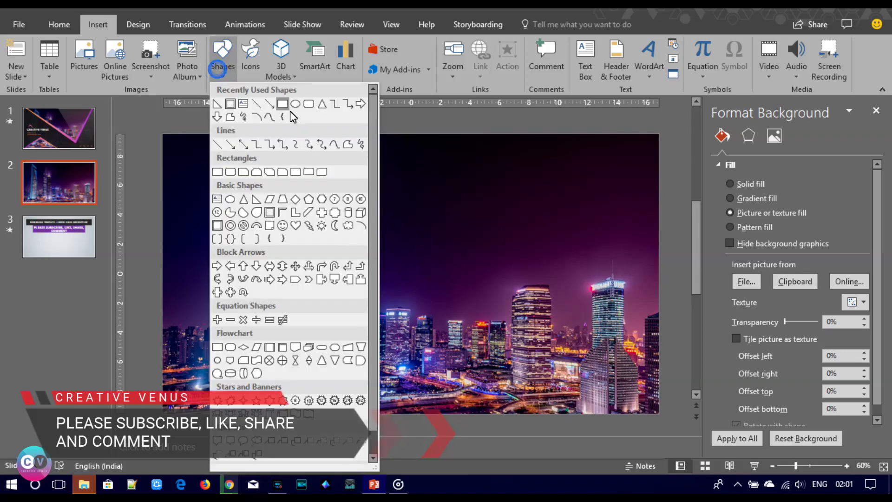
Draw a rectangle over the whole slide and align it to the vertical middle
{"action": "left_click", "coordinate": [282, 106]}
{"action": "left_click_drag", "start_coordinate": [167, 139], "coordinate": [653, 417]}
{"action": "left_click", "coordinate": [670, 44]}
{"action": "left_click", "coordinate": [669, 44]}
{"action": "left_click", "coordinate": [669, 44]}
{"action": "left_click", "coordinate": [681, 124]}
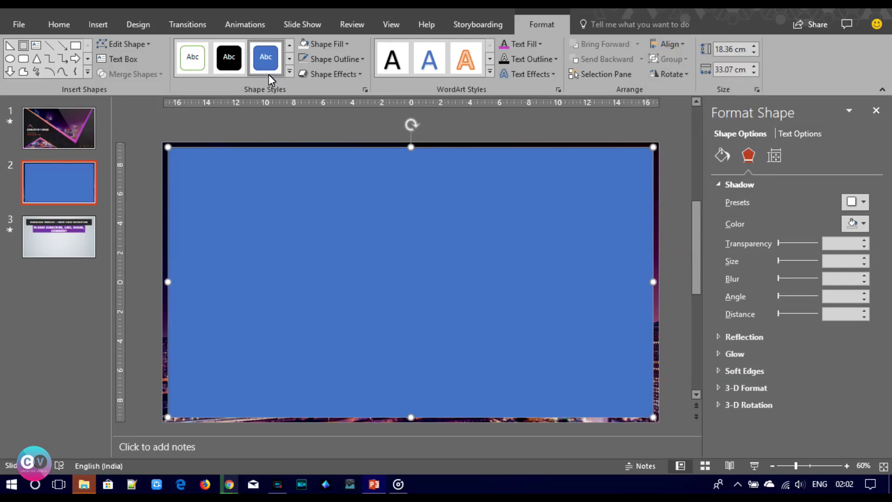
Fill the rectangle near-black with 10% transparency
{"action": "left_click", "coordinate": [331, 44]}
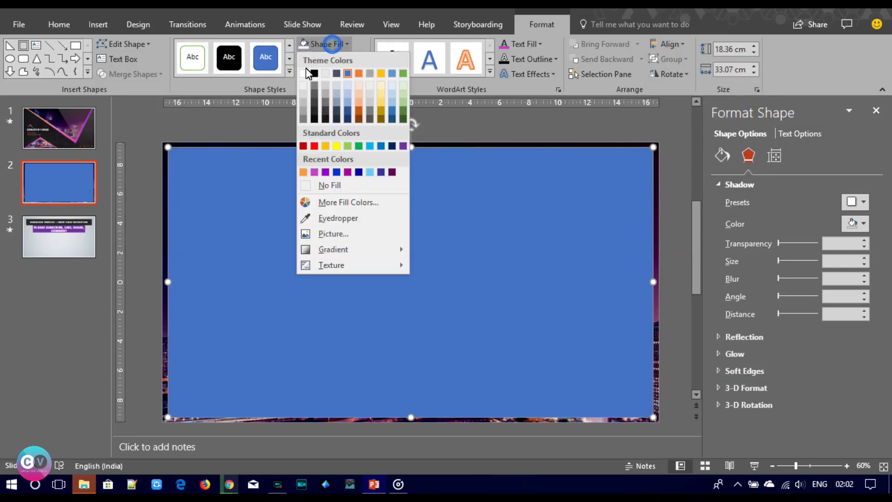
{"action": "left_click", "coordinate": [314, 73]}
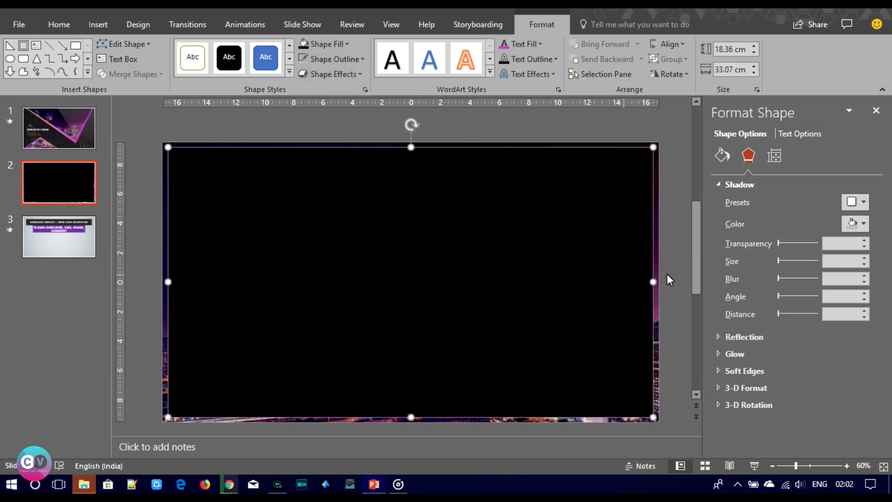
{"action": "left_click", "coordinate": [722, 155]}
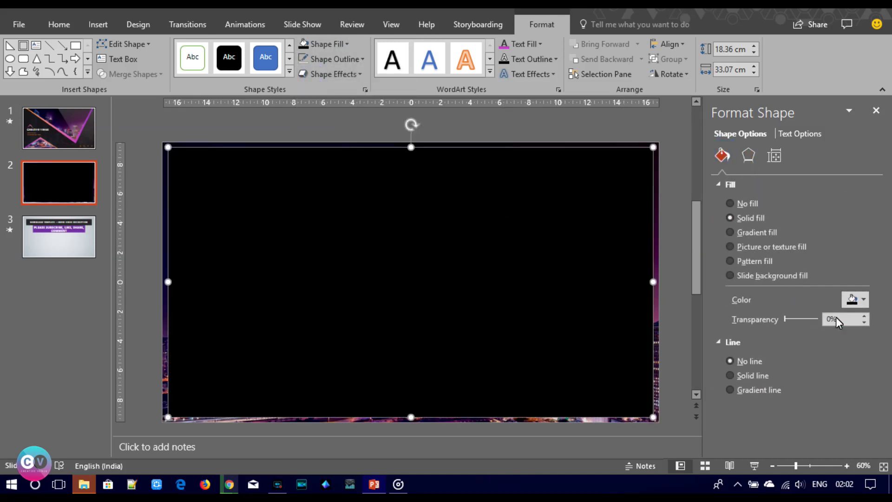
{"action": "left_click", "coordinate": [855, 303]}
{"action": "left_click", "coordinate": [807, 375]}
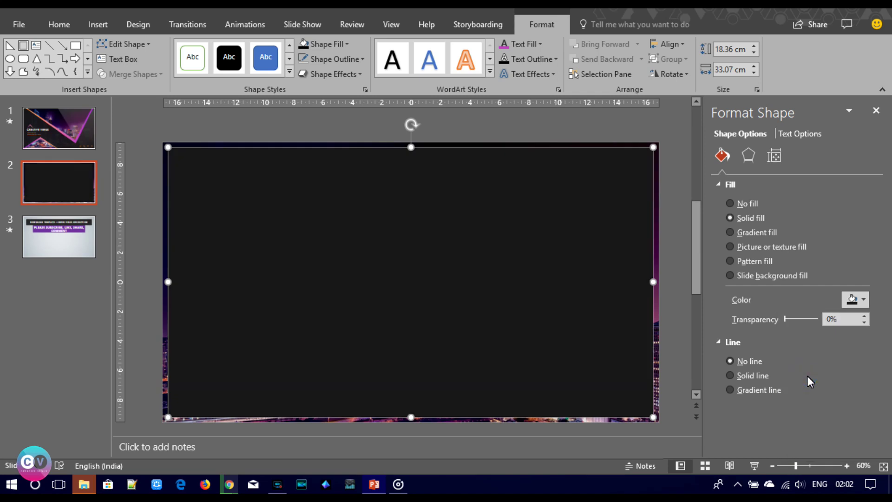
{"action": "left_click", "coordinate": [846, 304]}
{"action": "left_click", "coordinate": [793, 374]}
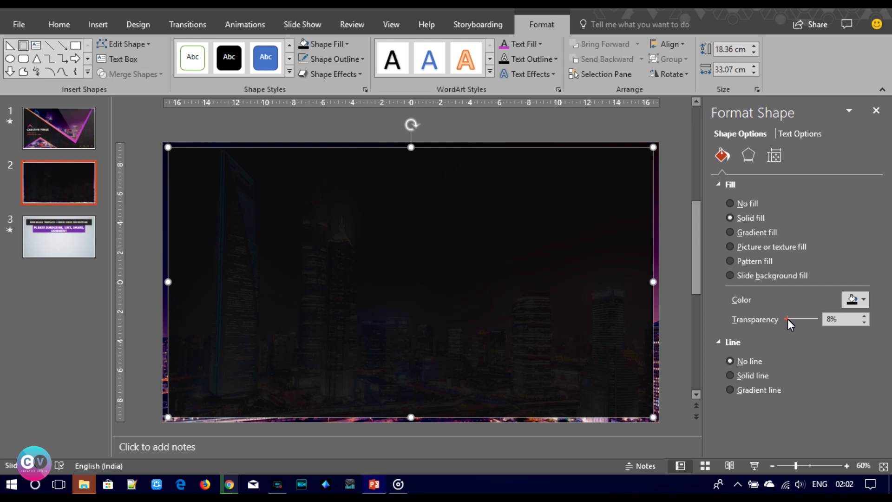
{"action": "left_click", "coordinate": [865, 316]}
{"action": "left_click", "coordinate": [865, 316]}
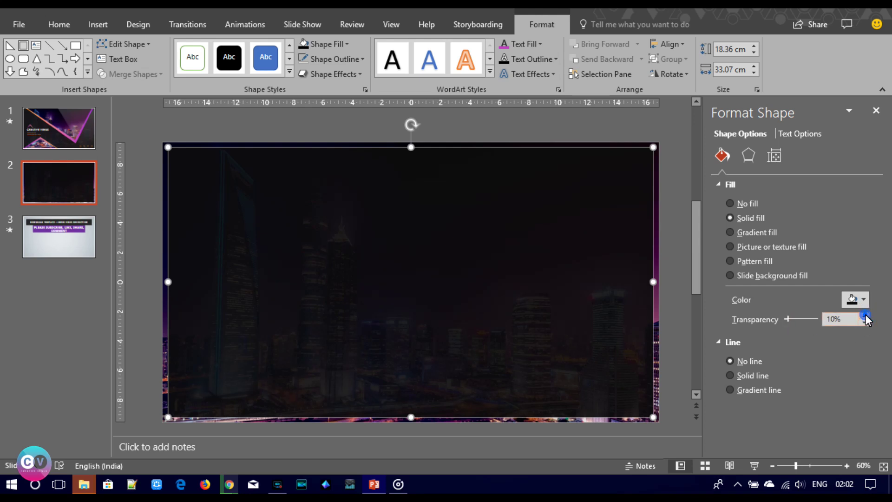
{"action": "left_click", "coordinate": [677, 303]}
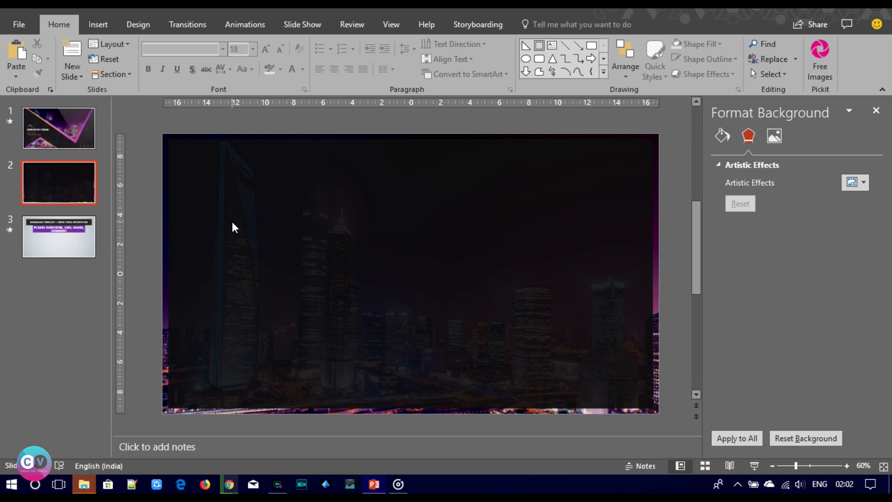
Stretch the dark overlay's right, bottom and top edges to the slide edges
{"action": "left_click", "coordinate": [238, 245]}
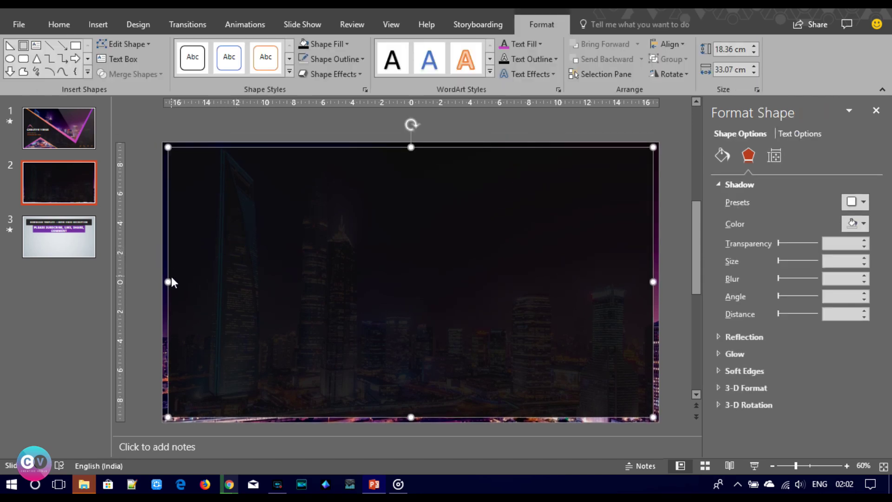
{"action": "left_click", "coordinate": [98, 25]}
{"action": "left_click", "coordinate": [140, 133]}
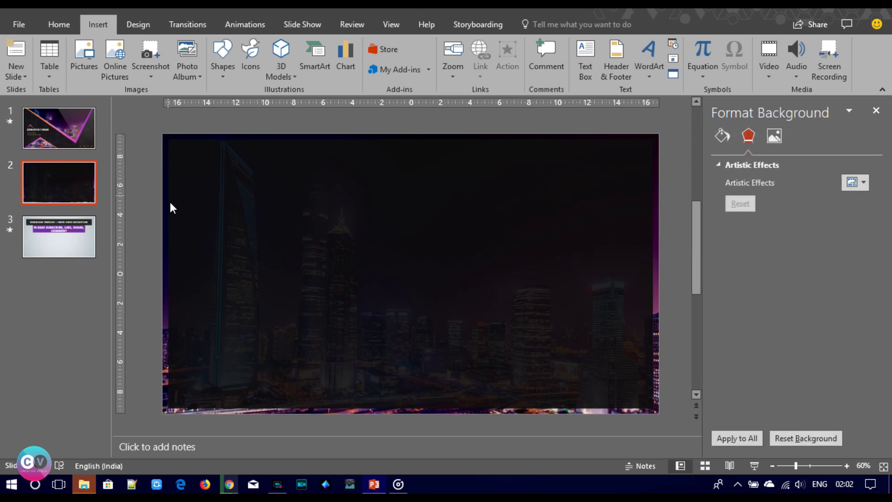
{"action": "left_click", "coordinate": [209, 232]}
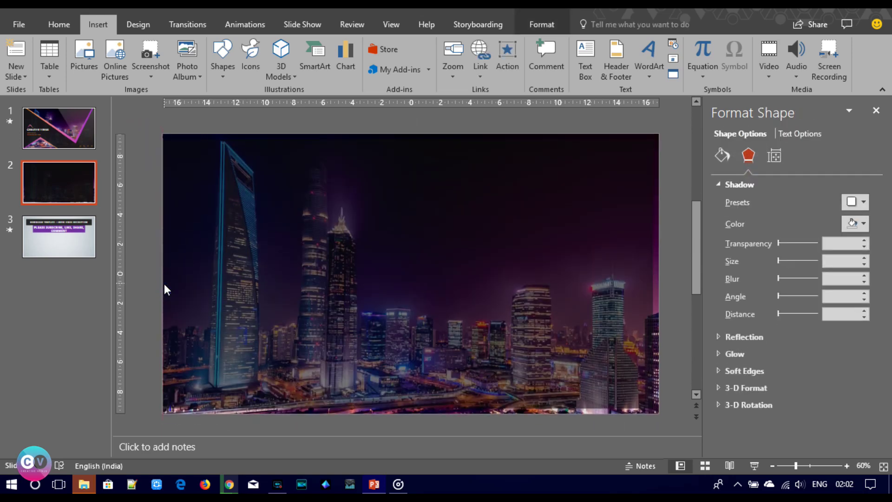
{"action": "left_click_drag", "start_coordinate": [653, 282], "coordinate": [659, 281]}
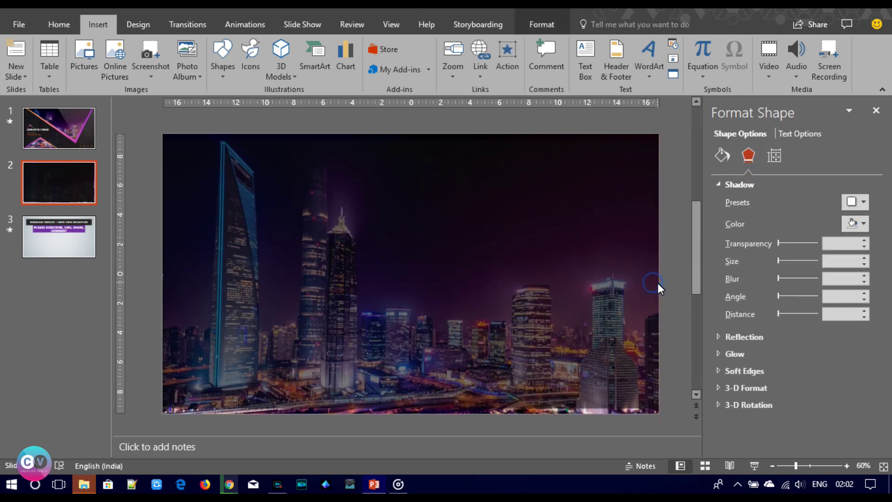
{"action": "left_click_drag", "start_coordinate": [418, 417], "coordinate": [414, 422]}
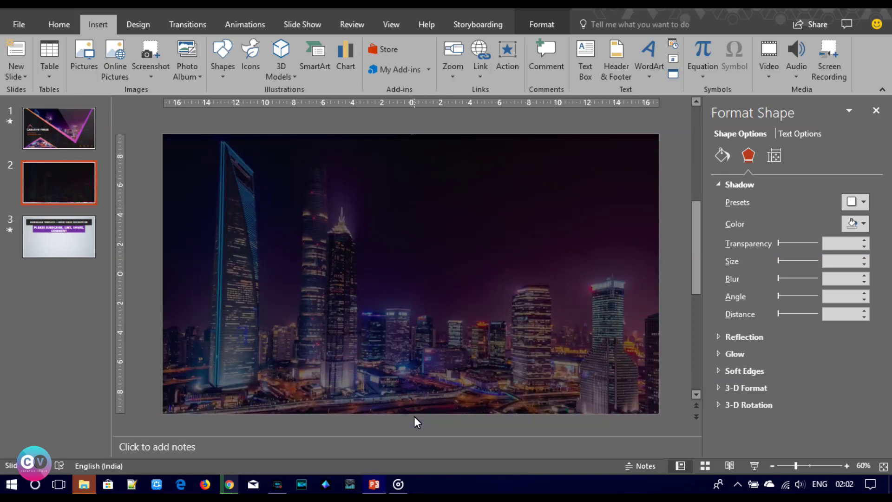
{"action": "left_click_drag", "start_coordinate": [411, 146], "coordinate": [411, 144]}
{"action": "left_click", "coordinate": [145, 163]}
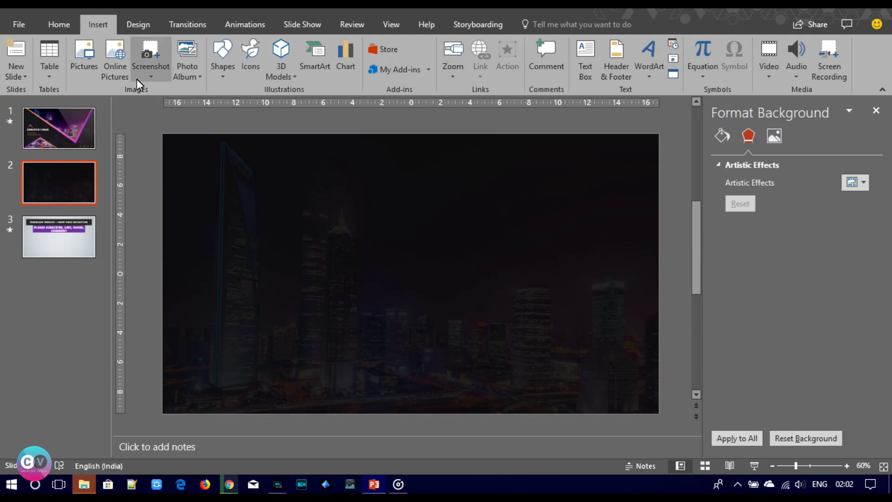
Draw a right triangle, flip it vertically, move it to the top, and stretch it about 14 cm tall
{"action": "left_click", "coordinate": [223, 60]}
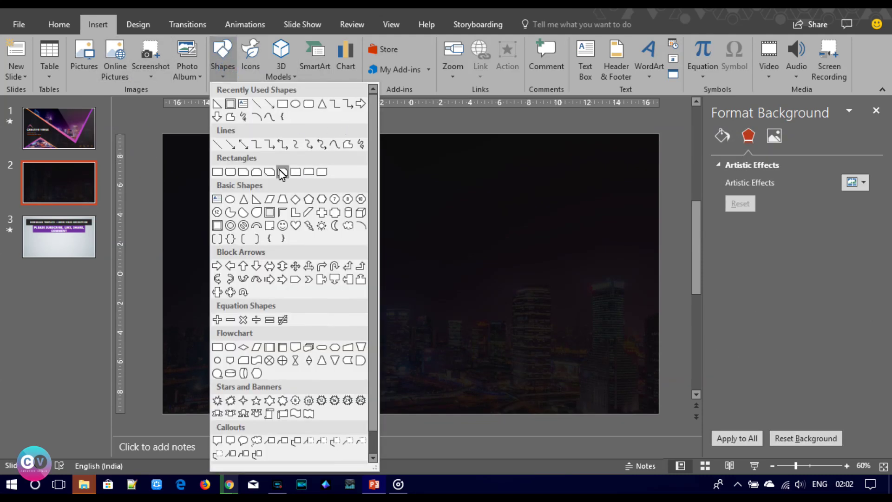
{"action": "left_click", "coordinate": [257, 200]}
{"action": "left_click_drag", "start_coordinate": [307, 187], "coordinate": [514, 281]}
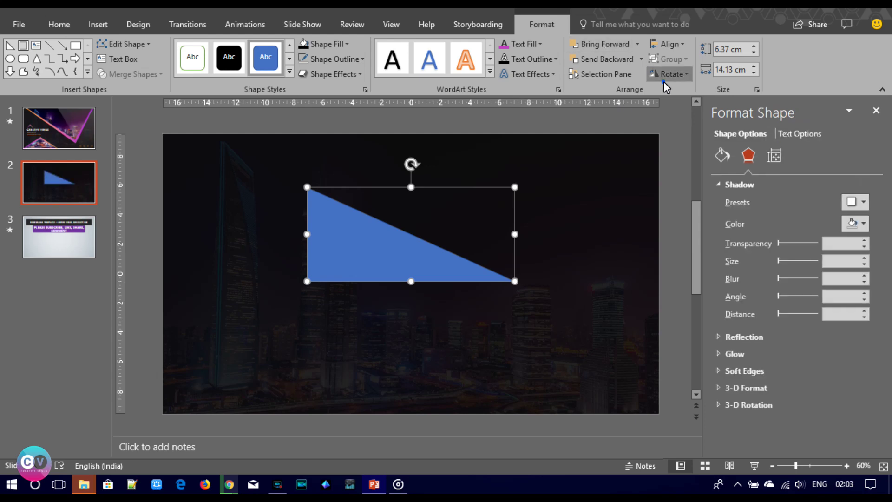
{"action": "left_click", "coordinate": [669, 74]}
{"action": "left_click", "coordinate": [683, 121]}
{"action": "left_click_drag", "start_coordinate": [412, 209], "coordinate": [543, 162]}
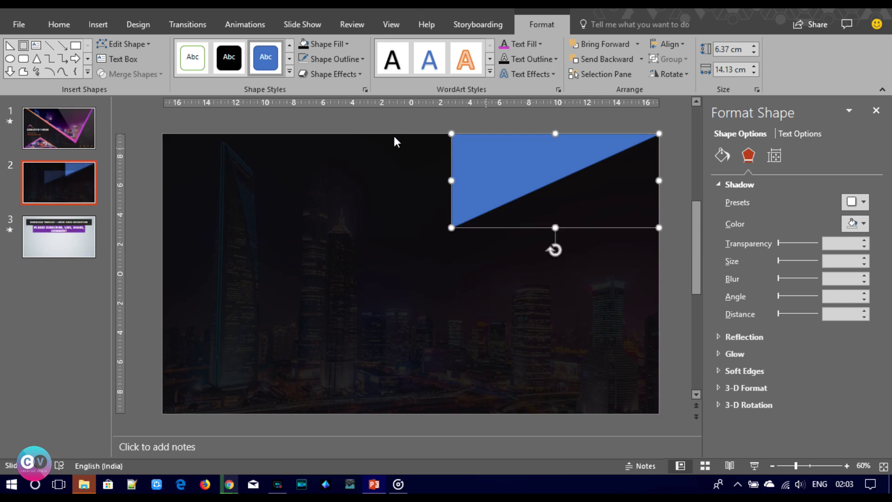
{"action": "mouse_move", "coordinate": [487, 183]}
{"action": "left_mouse_down"}
{"action": "mouse_move", "coordinate": [303, 191]}
{"action": "mouse_move", "coordinate": [193, 210]}
{"action": "left_mouse_up"}
{"action": "left_click_drag", "start_coordinate": [414, 258], "coordinate": [420, 341]}
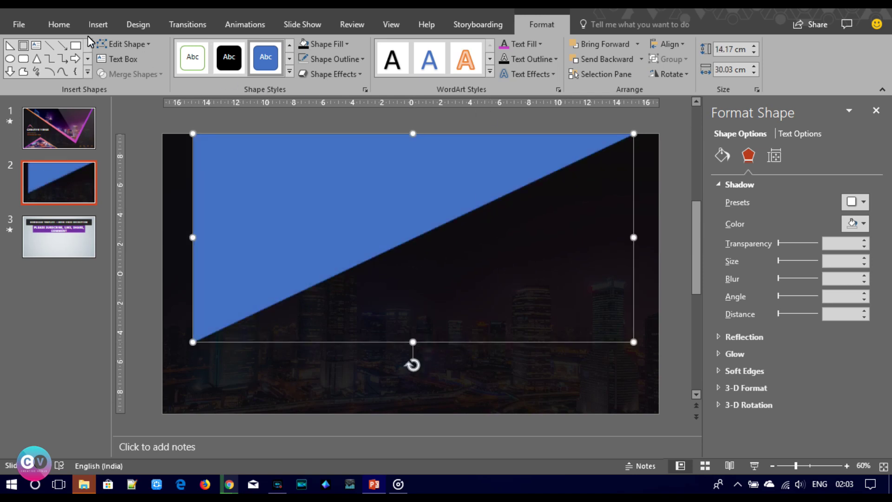
Edit the triangle's points to slant its left edge inward
{"action": "left_click", "coordinate": [120, 44]}
{"action": "left_click", "coordinate": [129, 79]}
{"action": "mouse_move", "coordinate": [195, 343]}
{"action": "left_mouse_down"}
{"action": "mouse_move", "coordinate": [244, 347]}
{"action": "mouse_move", "coordinate": [236, 346]}
{"action": "left_mouse_up"}
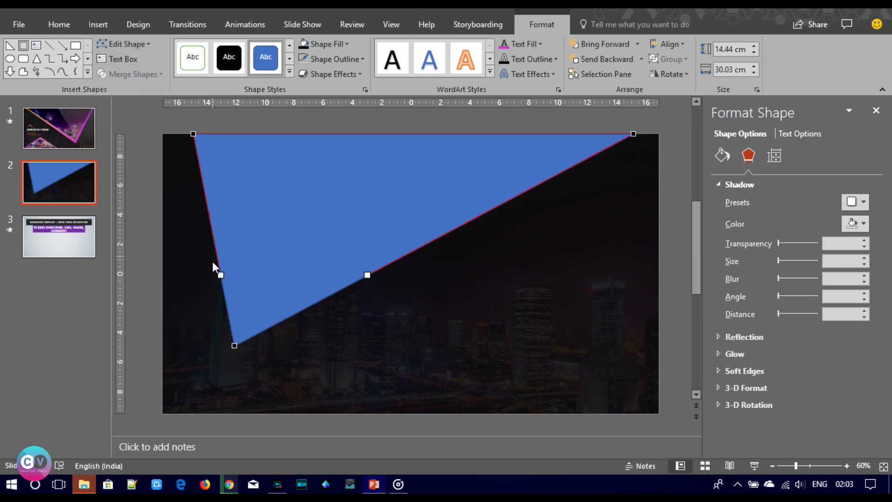
{"action": "left_click", "coordinate": [135, 264]}
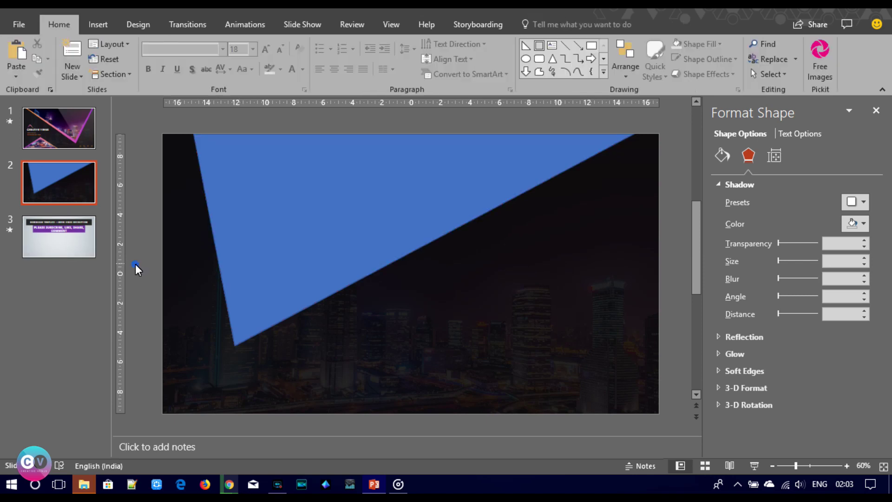
Paste a copy of the triangle over the original and make the copy black
{"action": "left_click", "coordinate": [294, 229]}
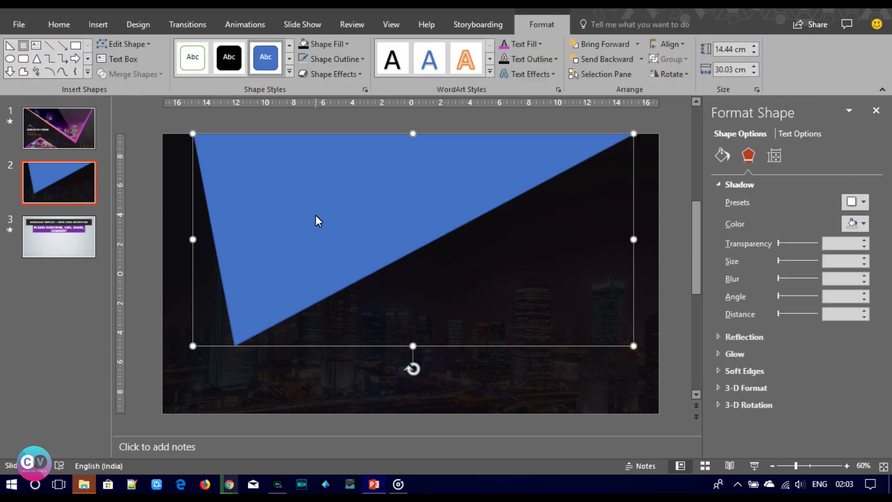
{"action": "left_click", "coordinate": [329, 74]}
{"action": "left_click", "coordinate": [303, 61]}
{"action": "key", "text": "ctrl+v"}
{"action": "left_click_drag", "start_coordinate": [286, 241], "coordinate": [290, 238]}
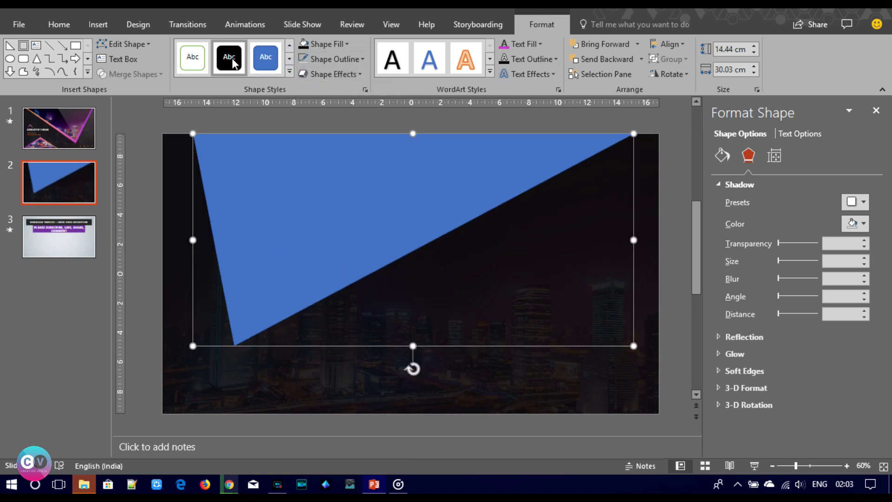
{"action": "left_click", "coordinate": [229, 57]}
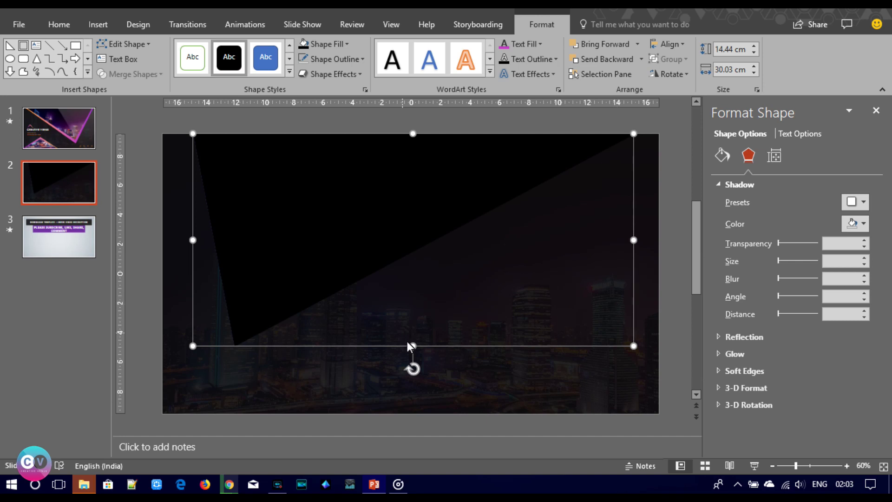
Shorten the black copy and drag its bottom-left point to expose a thin blue V edge
{"action": "left_click_drag", "start_coordinate": [412, 346], "coordinate": [412, 322]}
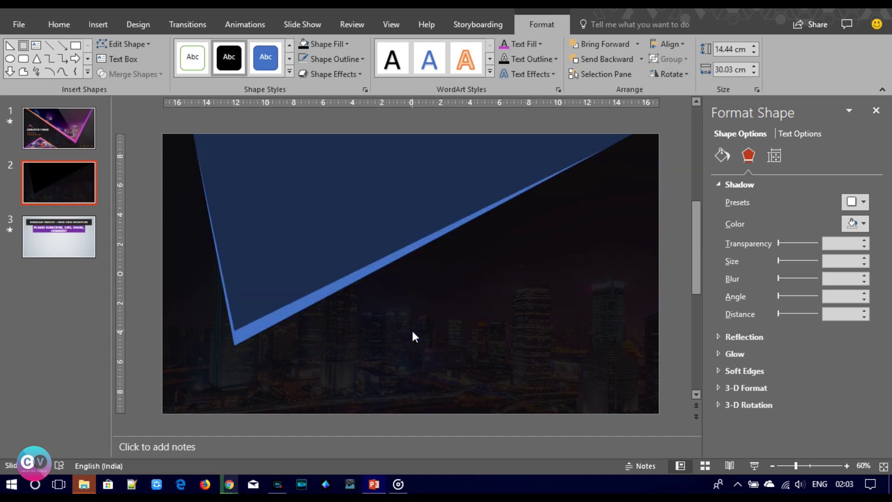
{"action": "left_click", "coordinate": [123, 43]}
{"action": "left_click", "coordinate": [121, 79]}
{"action": "left_click_drag", "start_coordinate": [235, 320], "coordinate": [243, 326]}
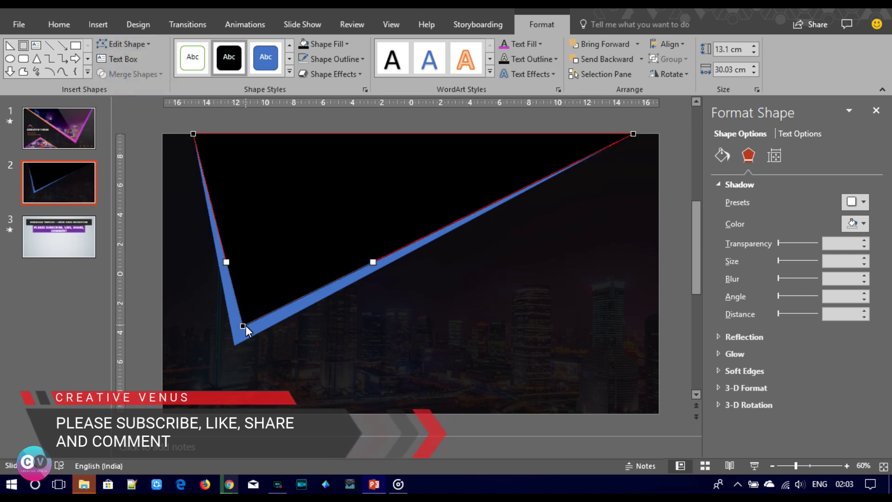
{"action": "left_click_drag", "start_coordinate": [244, 325], "coordinate": [246, 317]}
{"action": "left_click", "coordinate": [142, 309]}
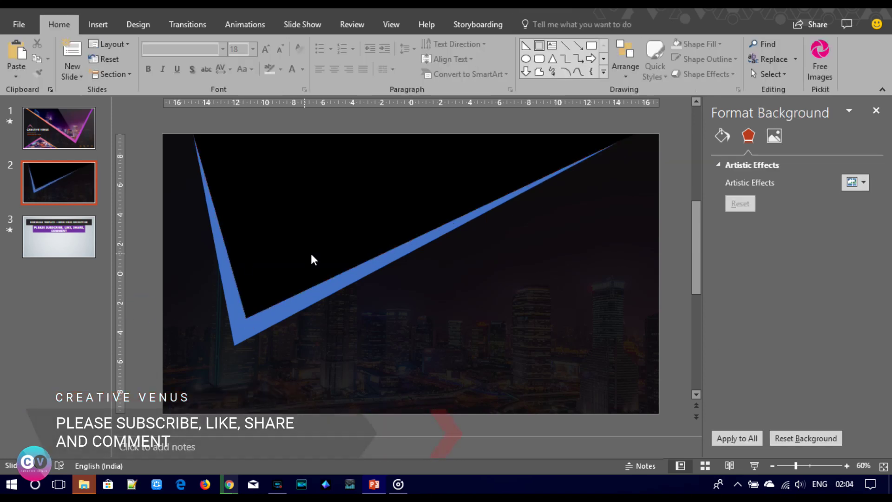
Select shapes together with the background picture and check Merge Shapes, cancelling without merging
{"action": "left_click", "coordinate": [305, 230]}
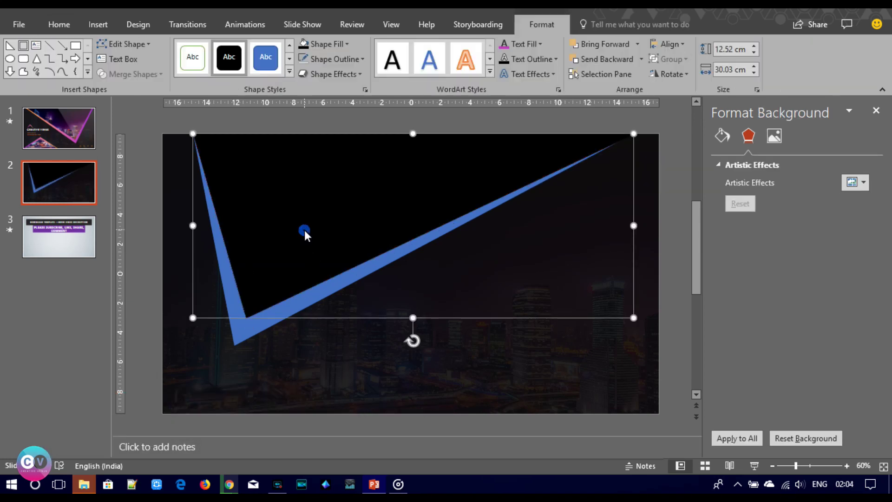
{"action": "left_click", "coordinate": [389, 352], "text": "shift"}
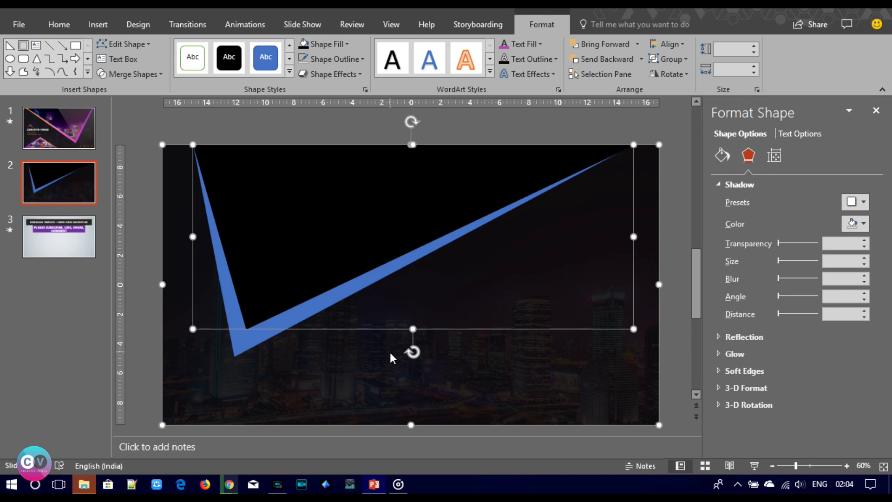
{"action": "left_click", "coordinate": [140, 283]}
{"action": "left_click", "coordinate": [296, 239]}
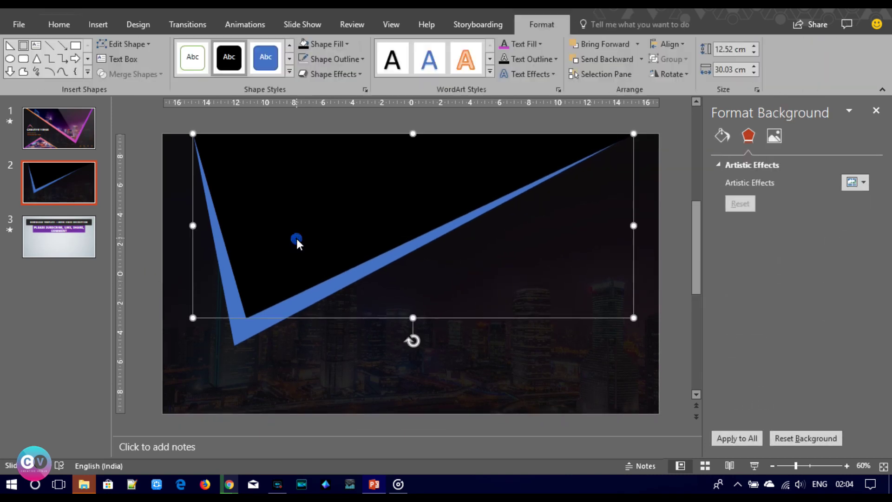
{"action": "left_click", "coordinate": [335, 328], "text": "shift"}
{"action": "left_click", "coordinate": [128, 74]}
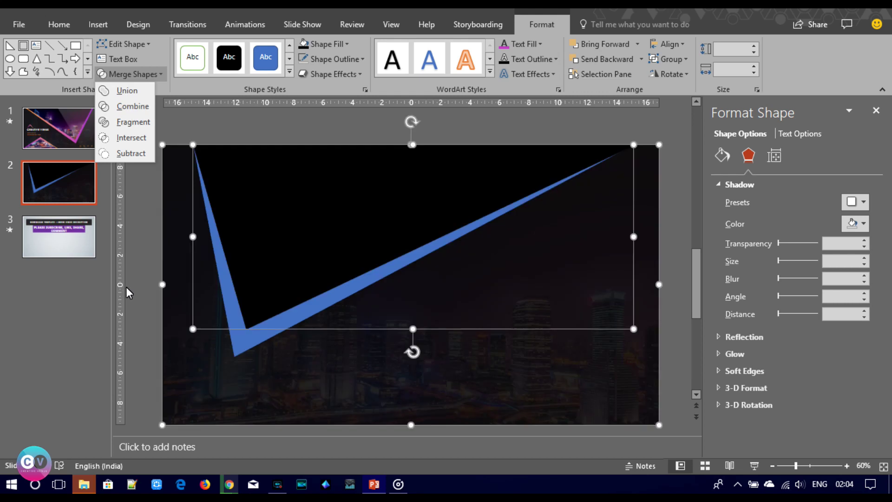
{"action": "left_click", "coordinate": [138, 289]}
{"action": "left_click", "coordinate": [155, 286]}
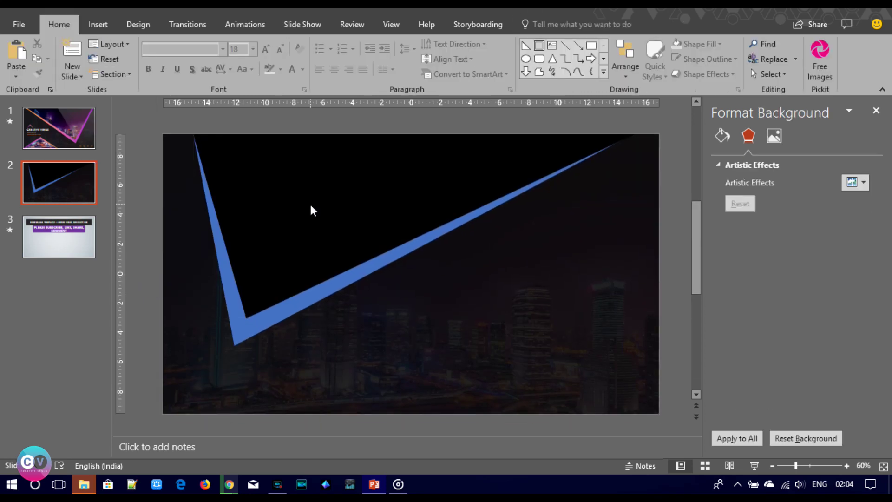
Select the black shape and the V, then Subtract to form a single V band
{"action": "left_click", "coordinate": [310, 203]}
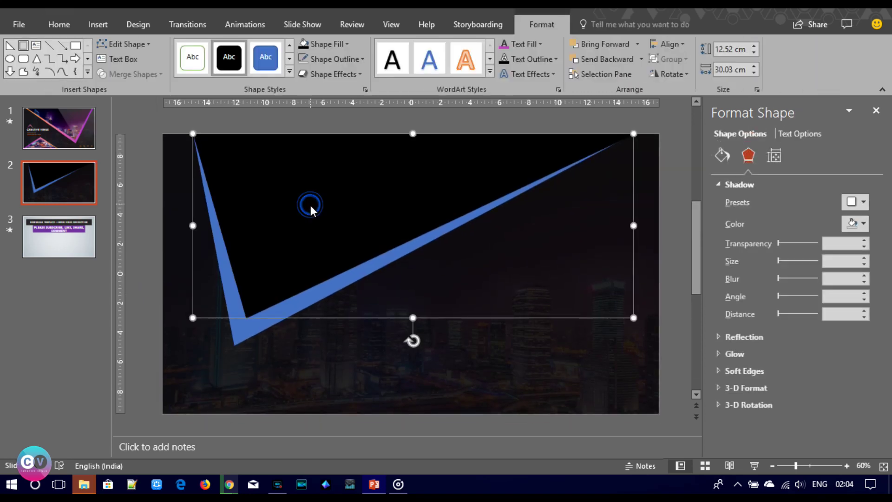
{"action": "left_click", "coordinate": [317, 239], "text": "shift"}
{"action": "left_click", "coordinate": [129, 74]}
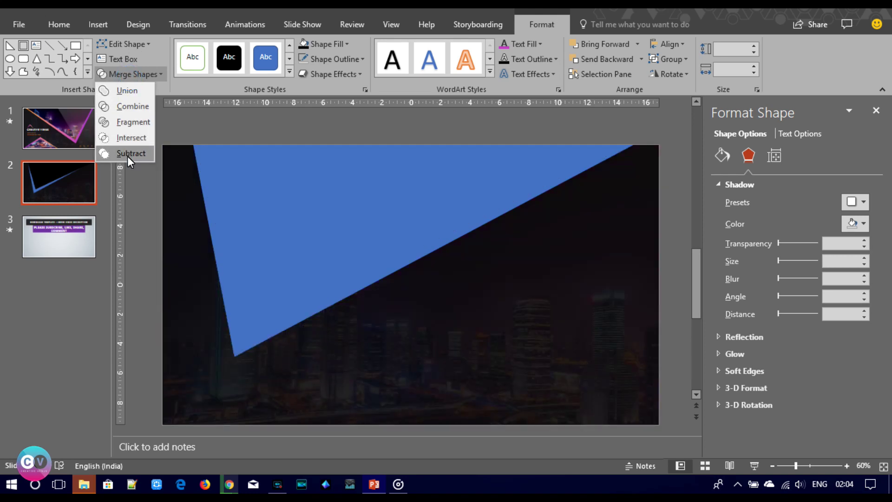
{"action": "left_click", "coordinate": [128, 156]}
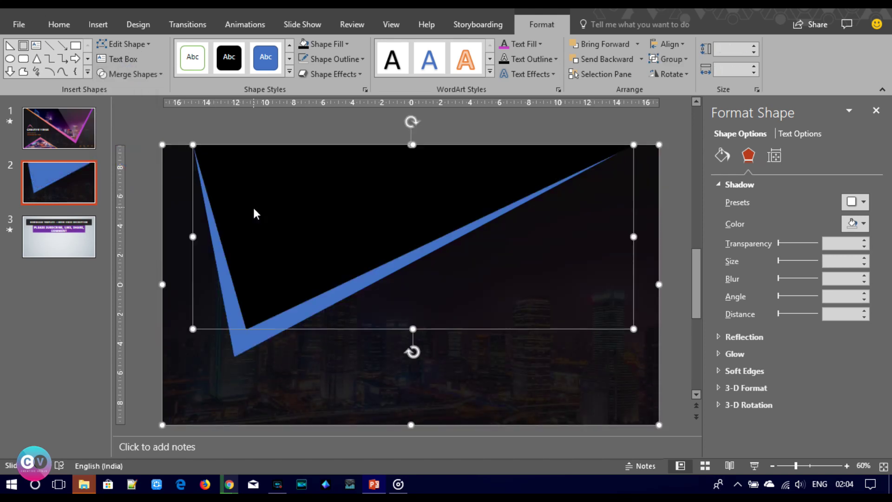
{"action": "left_click", "coordinate": [146, 225]}
Copy and paste the black shape
{"action": "left_click", "coordinate": [317, 236]}
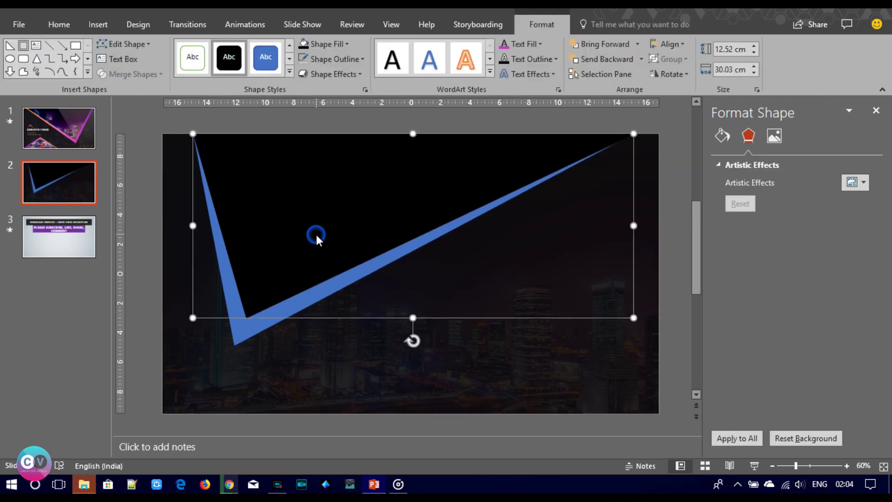
{"action": "key", "text": "ctrl+c"}
{"action": "key", "text": "ctrl+v"}
Move the pasted black copy aside and subtract it from the V band
{"action": "mouse_move", "coordinate": [317, 236]}
{"action": "left_mouse_down"}
{"action": "mouse_move", "coordinate": [425, 365]}
{"action": "mouse_move", "coordinate": [525, 355]}
{"action": "left_mouse_up"}
{"action": "left_click", "coordinate": [305, 216]}
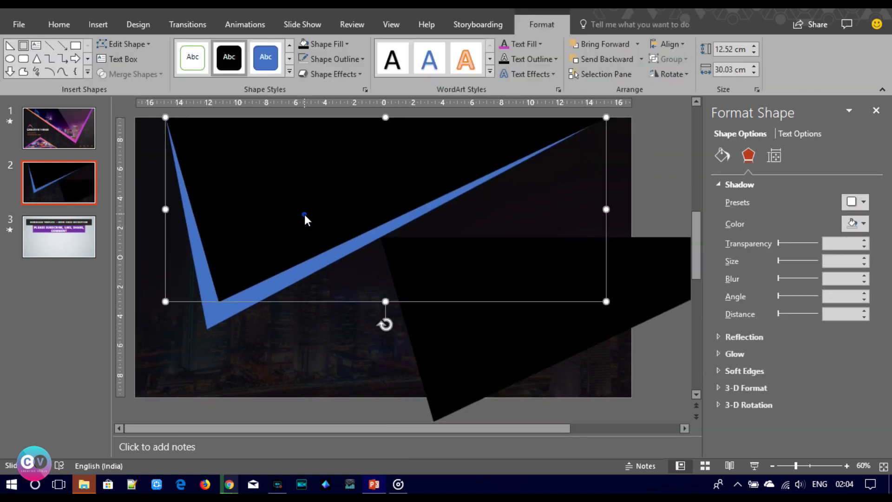
{"action": "left_click", "coordinate": [229, 311], "text": "shift"}
{"action": "left_click", "coordinate": [111, 74]}
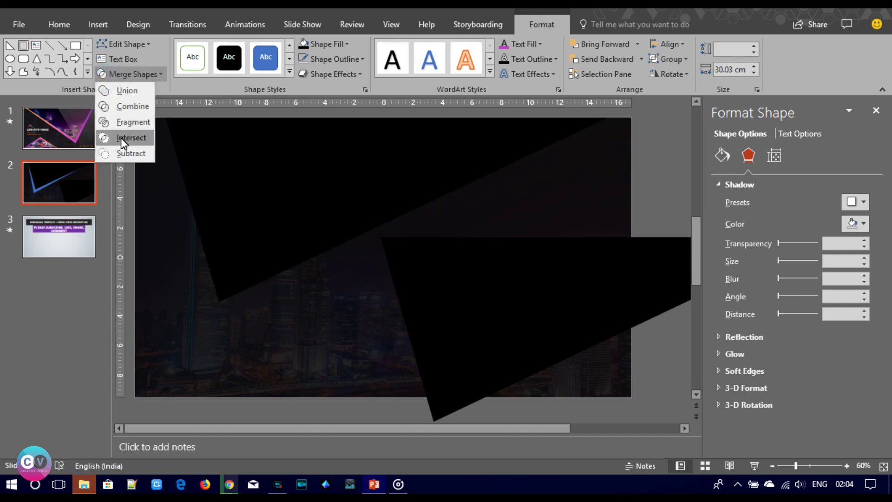
{"action": "left_click", "coordinate": [130, 299]}
{"action": "left_click", "coordinate": [132, 299]}
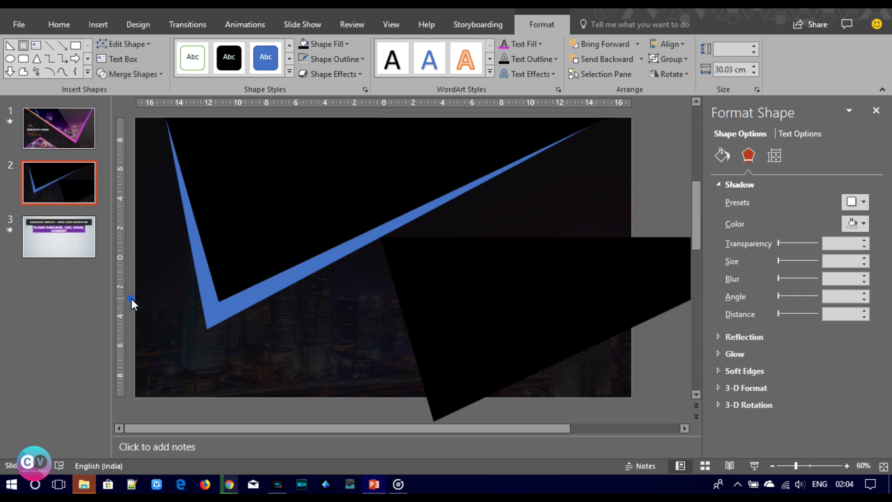
{"action": "left_click", "coordinate": [222, 315]}
{"action": "left_click", "coordinate": [250, 235], "text": "shift"}
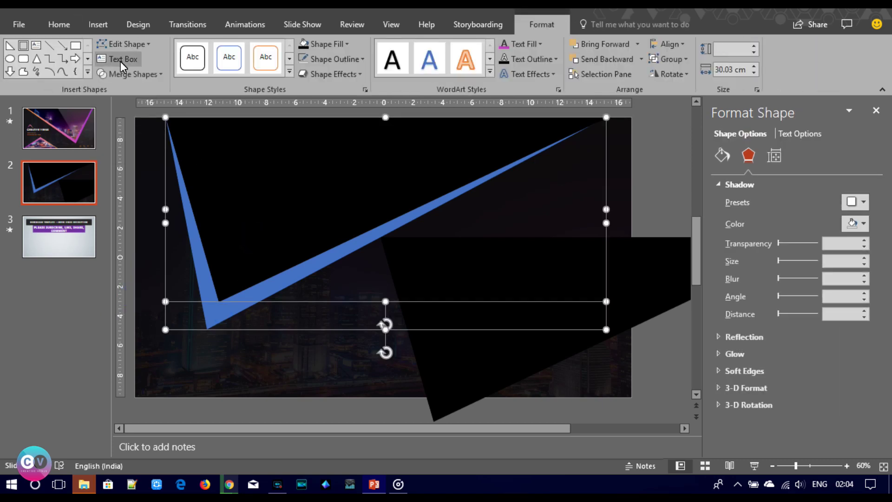
{"action": "left_click", "coordinate": [127, 72]}
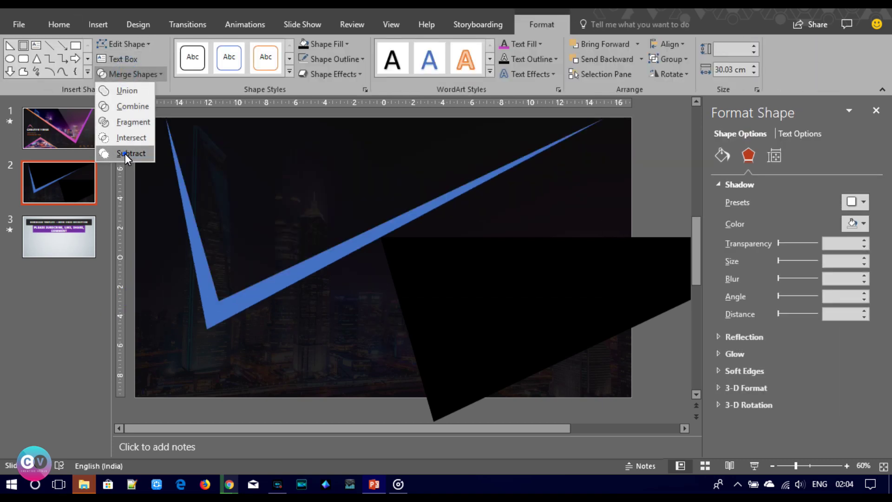
{"action": "left_click", "coordinate": [125, 154]}
Fit the black shape inside the V and subtract it from the background picture to reveal the city
{"action": "left_click_drag", "start_coordinate": [468, 355], "coordinate": [281, 210]}
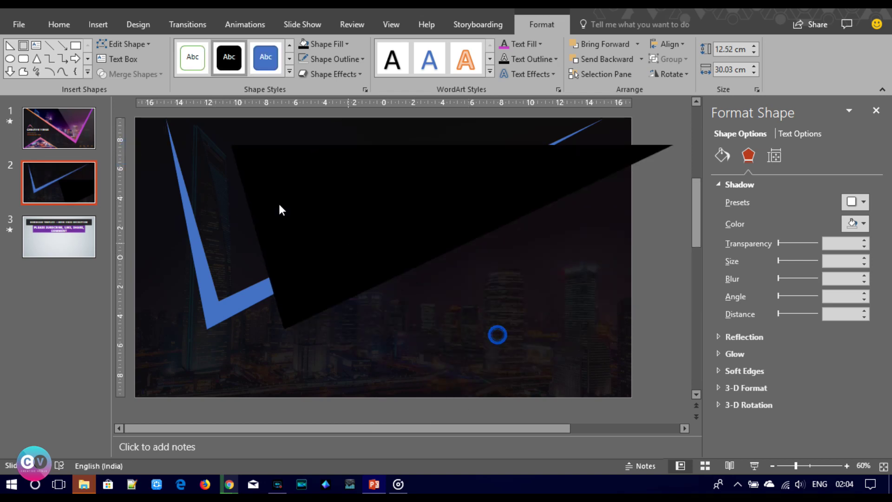
{"action": "left_click_drag", "start_coordinate": [281, 214], "coordinate": [282, 217]}
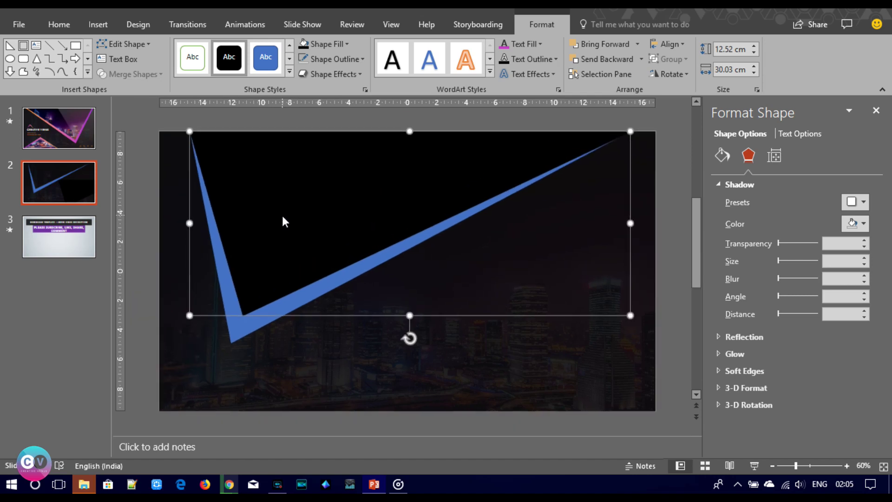
{"action": "left_click", "coordinate": [244, 331], "text": "shift"}
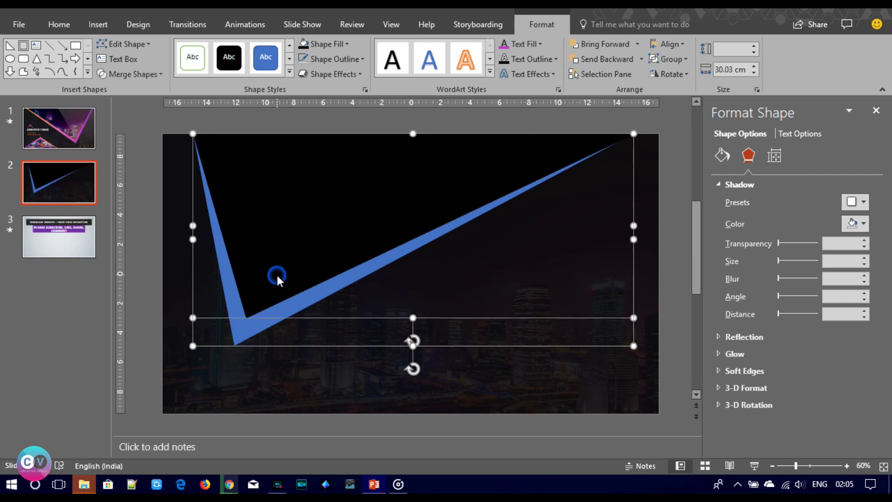
{"action": "left_click", "coordinate": [139, 251]}
{"action": "left_click", "coordinate": [314, 367]}
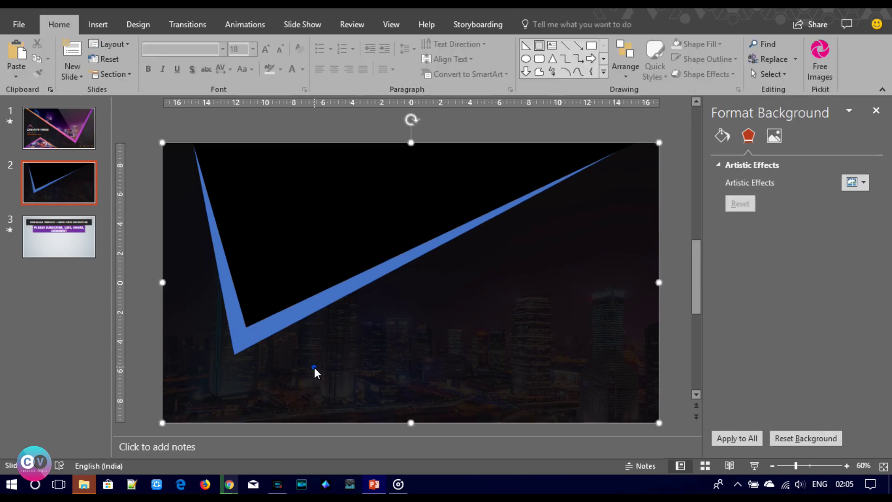
{"action": "left_click", "coordinate": [303, 224], "text": "shift"}
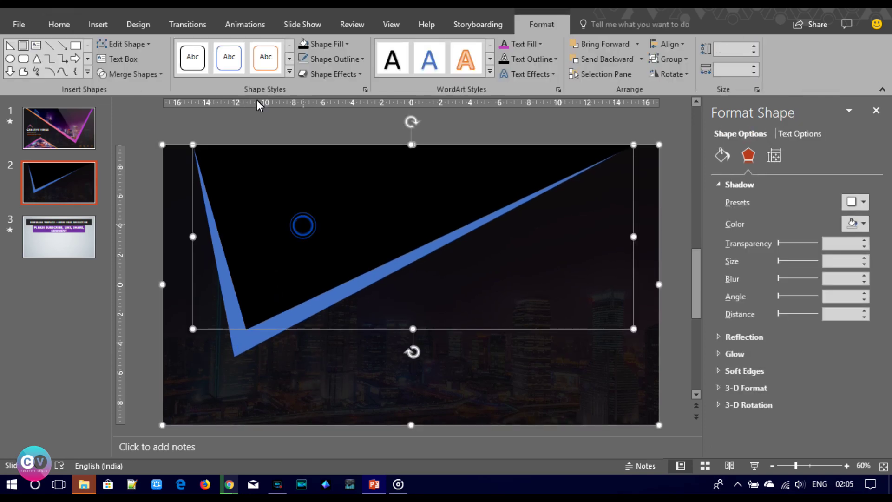
{"action": "left_click", "coordinate": [146, 77]}
{"action": "left_click", "coordinate": [115, 156]}
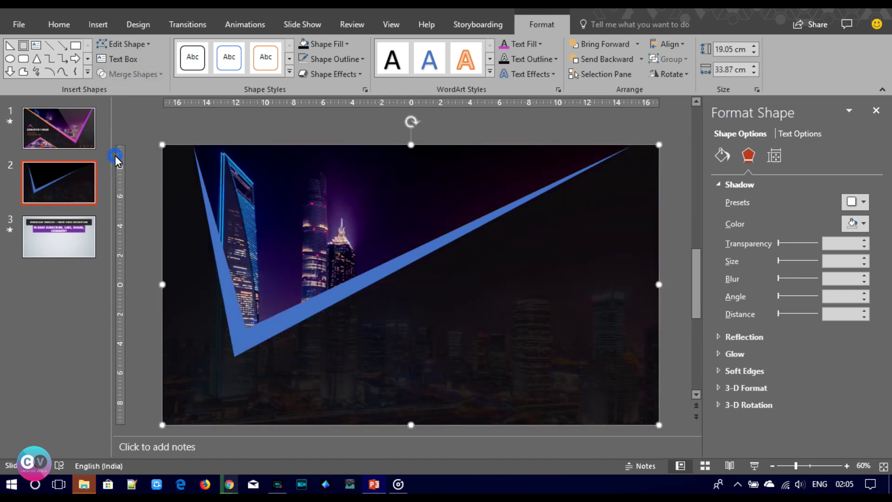
{"action": "left_click", "coordinate": [245, 270]}
{"action": "left_click", "coordinate": [285, 304]}
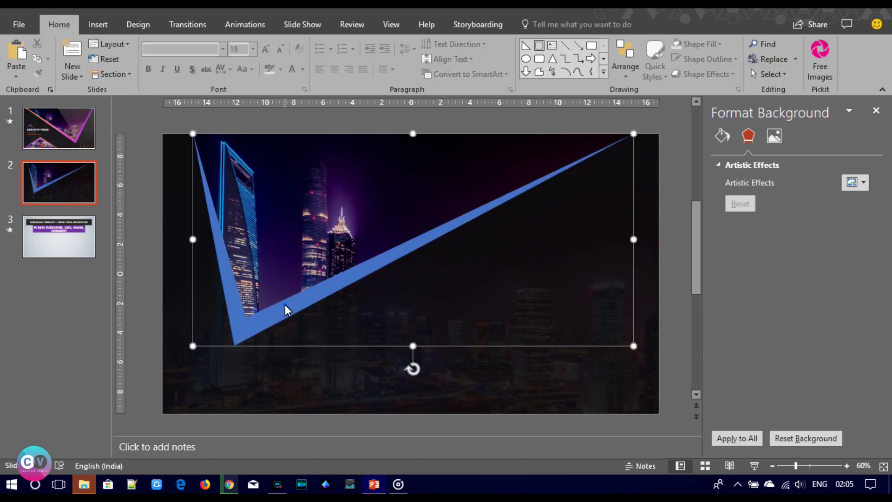
Give the V a gradient fill with an orange first stop and purple end stop
{"action": "left_click", "coordinate": [728, 154]}
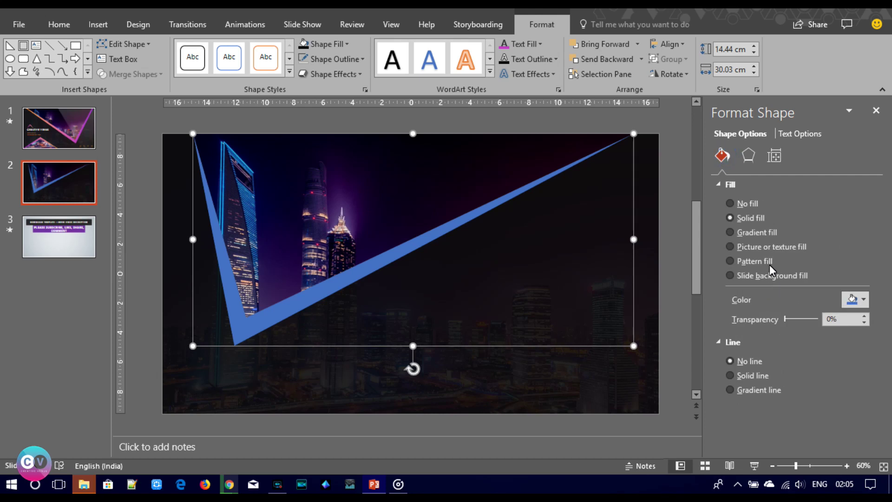
{"action": "left_click", "coordinate": [757, 233]}
{"action": "left_click", "coordinate": [744, 393]}
{"action": "left_click", "coordinate": [865, 416]}
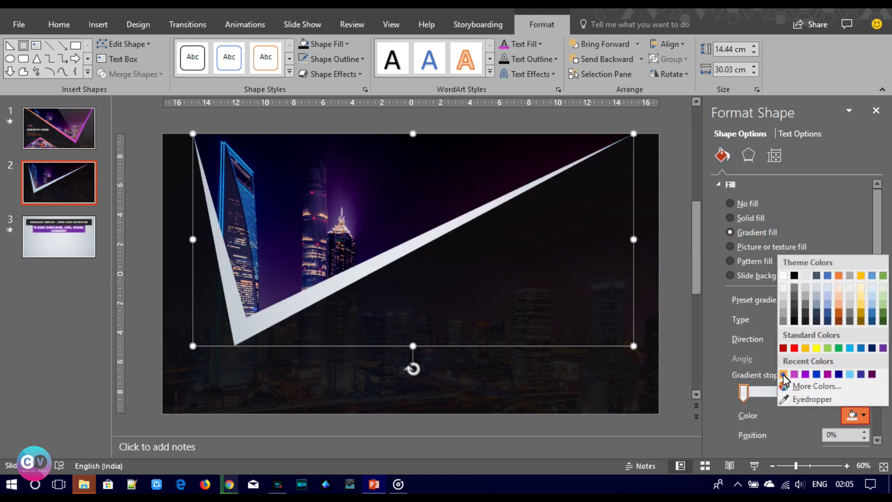
{"action": "left_click", "coordinate": [783, 374]}
{"action": "left_click", "coordinate": [822, 399]}
{"action": "left_click", "coordinate": [855, 415]}
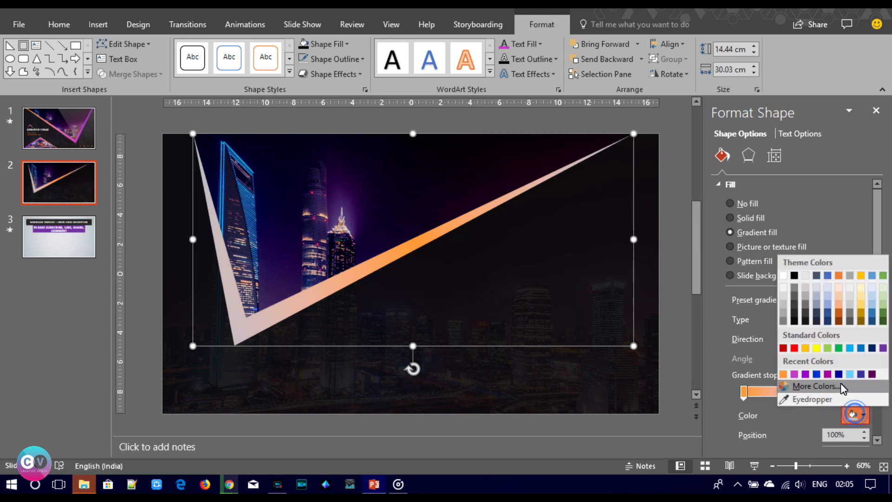
{"action": "left_click", "coordinate": [827, 374]}
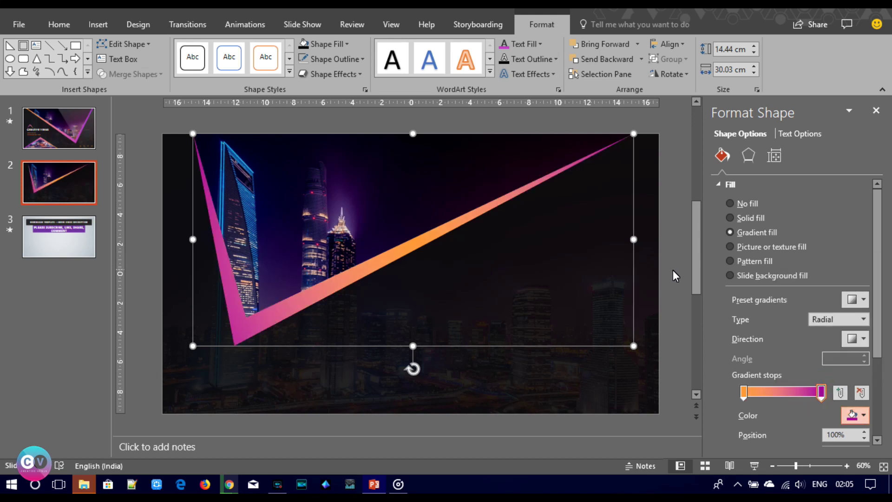
Set the V's gradient type to Linear at 45° and reselect the shape
{"action": "left_click", "coordinate": [864, 319]}
{"action": "left_click", "coordinate": [822, 332]}
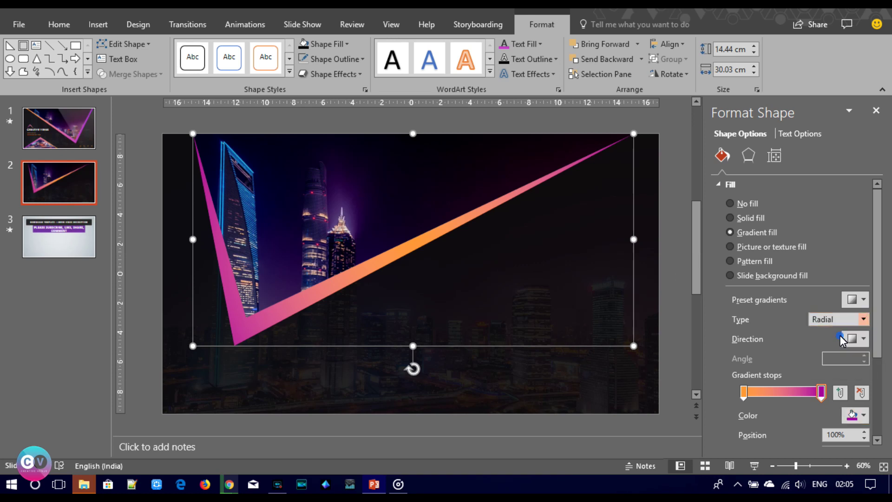
{"action": "left_click", "coordinate": [654, 331]}
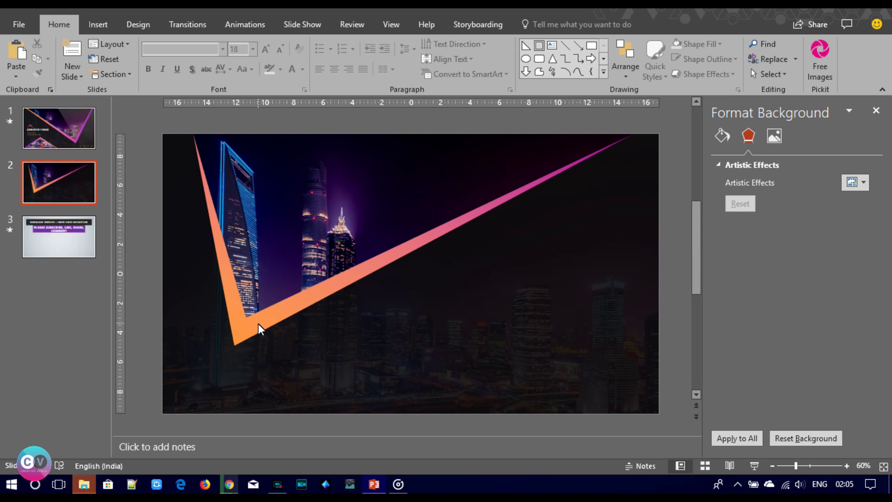
{"action": "left_click", "coordinate": [250, 327]}
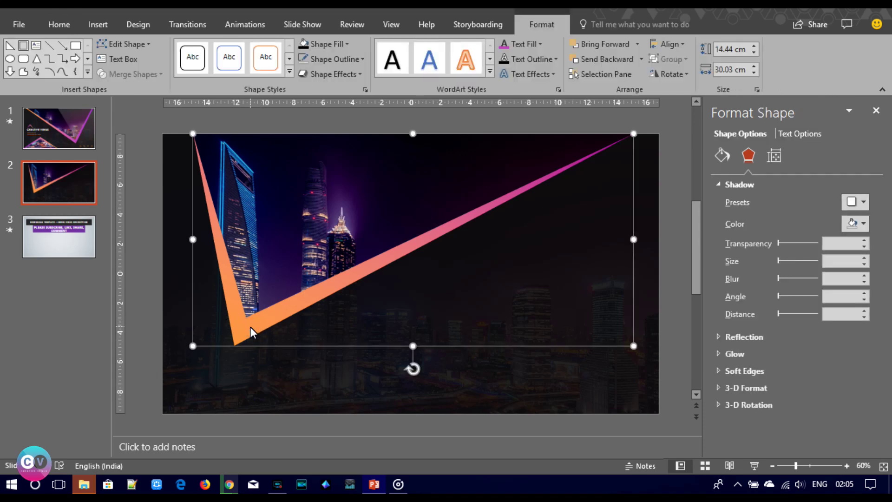
Duplicate the V with Ctrl+D, flip the copy vertically, and shrink it from its corner
{"action": "key", "text": "ctrl+d"}
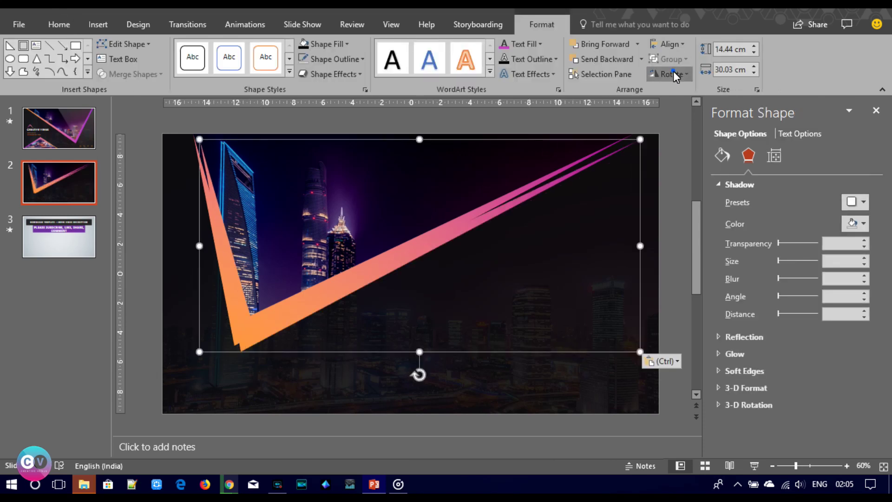
{"action": "left_click", "coordinate": [673, 74]}
{"action": "left_click", "coordinate": [684, 125]}
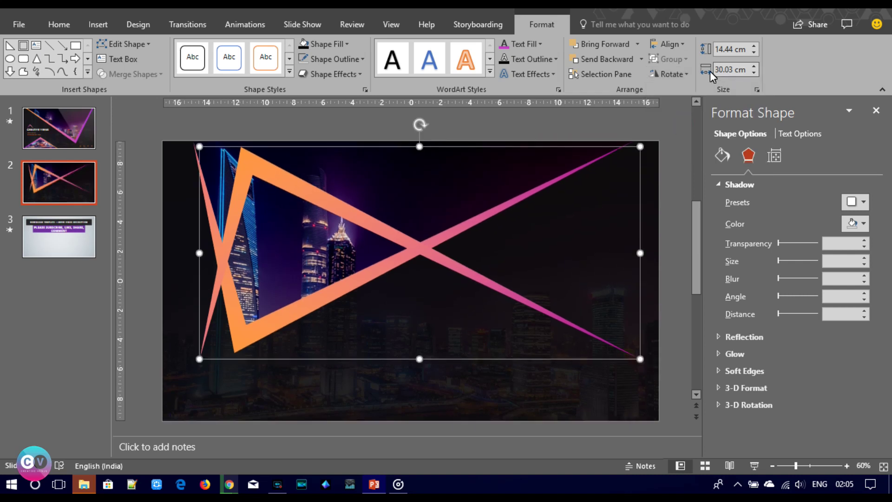
{"action": "left_click_drag", "start_coordinate": [640, 147], "coordinate": [391, 237]}
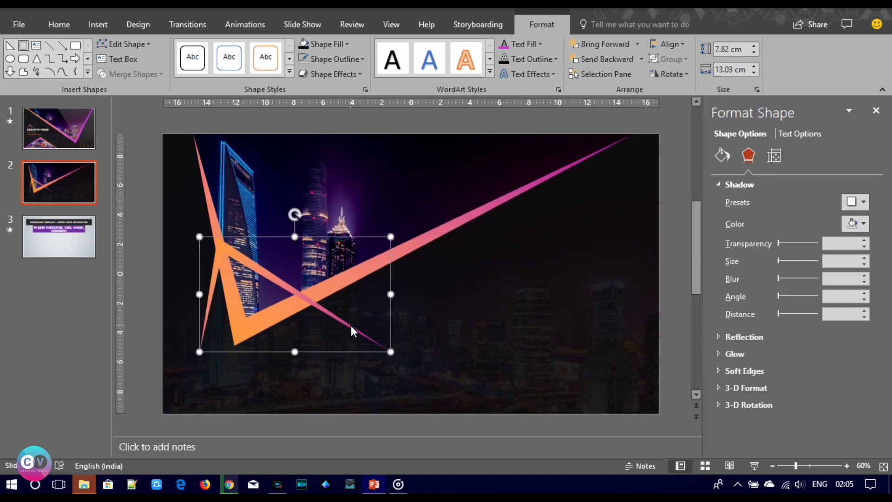
{"action": "key", "text": "ctrl+z"}
{"action": "left_click_drag", "start_coordinate": [640, 147], "coordinate": [437, 237]}
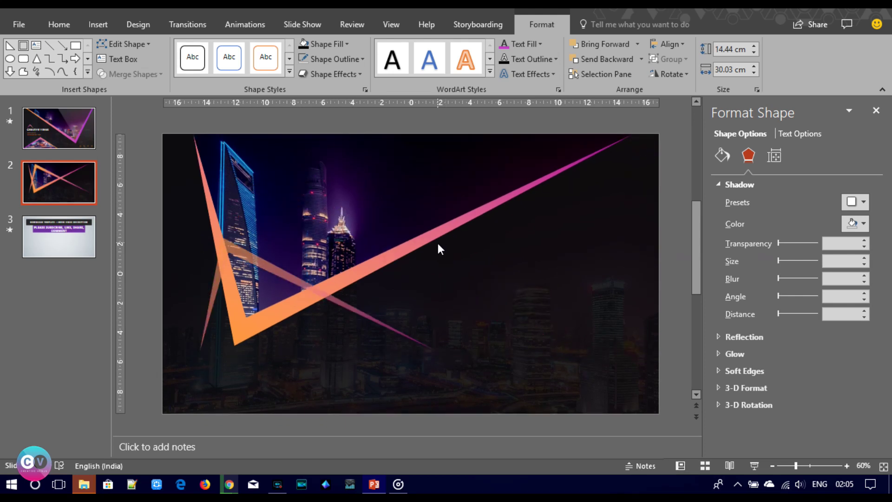
Move the small V to centre-right and shrink it to 1.83 × 3.8 cm
{"action": "left_click_drag", "start_coordinate": [358, 313], "coordinate": [568, 376]}
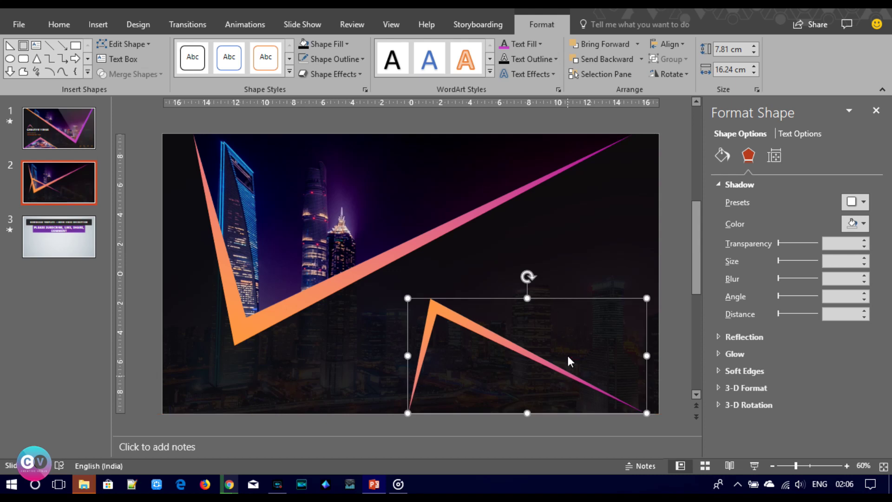
{"action": "left_click_drag", "start_coordinate": [646, 299], "coordinate": [420, 358]}
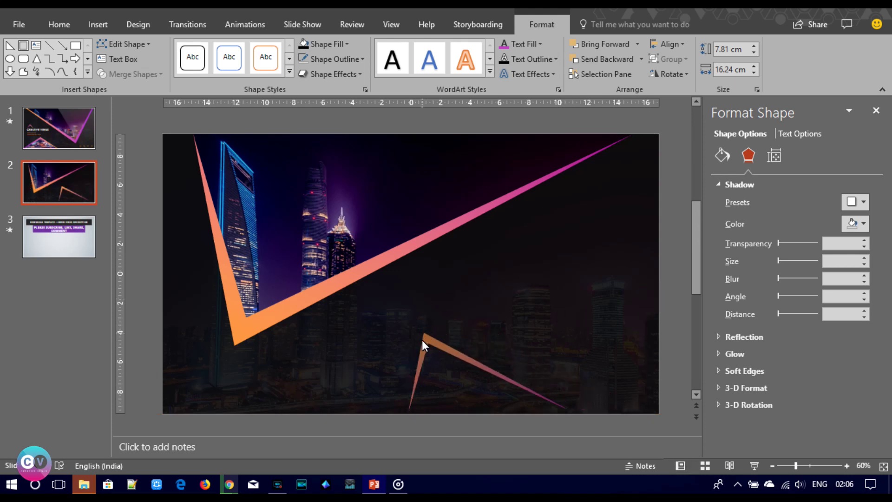
{"action": "left_click", "coordinate": [483, 373]}
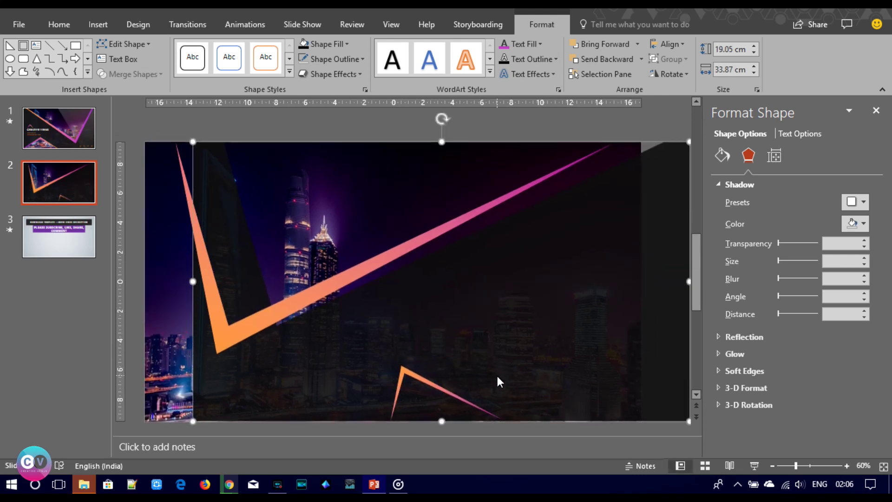
{"action": "left_click", "coordinate": [469, 396]}
{"action": "scroll", "coordinate": [461, 394], "scroll_direction": "down", "scroll_amount": 1}
{"action": "mouse_move", "coordinate": [461, 394]}
{"action": "left_mouse_down"}
{"action": "mouse_move", "coordinate": [494, 378]}
{"action": "mouse_move", "coordinate": [576, 383]}
{"action": "mouse_move", "coordinate": [270, 375]}
{"action": "left_mouse_up"}
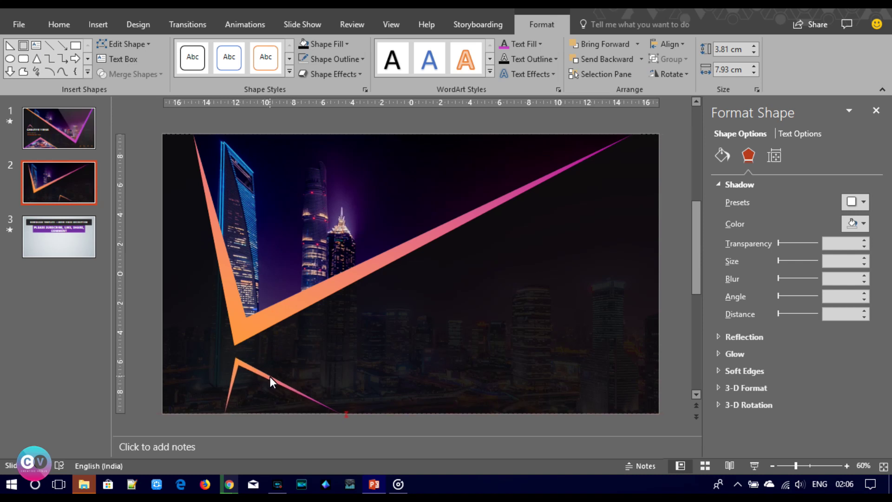
{"action": "left_click_drag", "start_coordinate": [269, 376], "coordinate": [532, 299]}
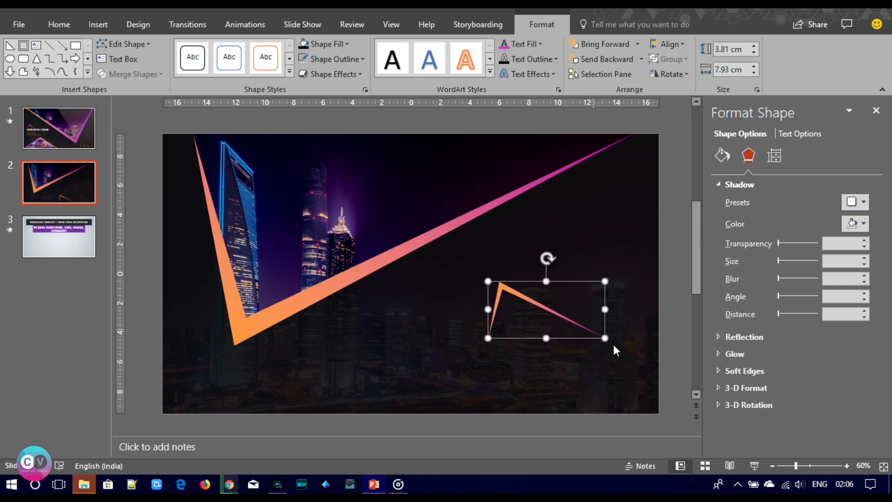
{"action": "left_click_drag", "start_coordinate": [605, 338], "coordinate": [487, 288]}
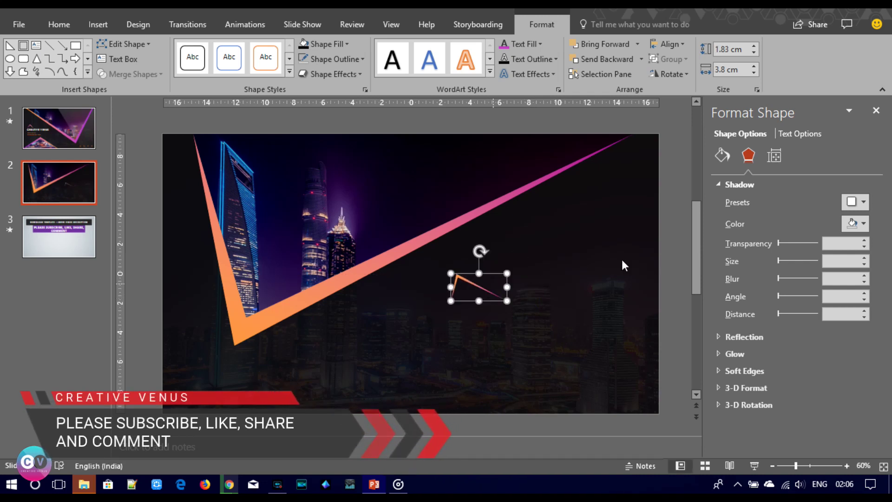
{"action": "left_click", "coordinate": [673, 272]}
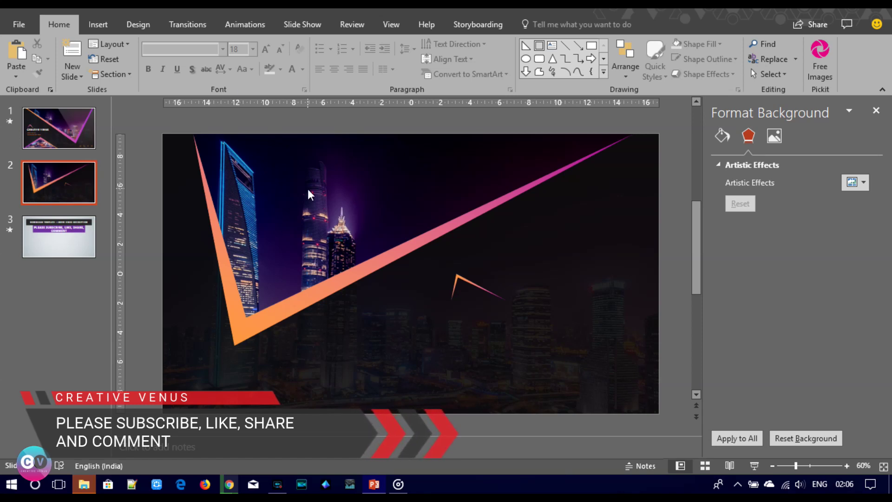
Draw a text box under the small V and type the Venus logo text
{"action": "left_click", "coordinate": [475, 284]}
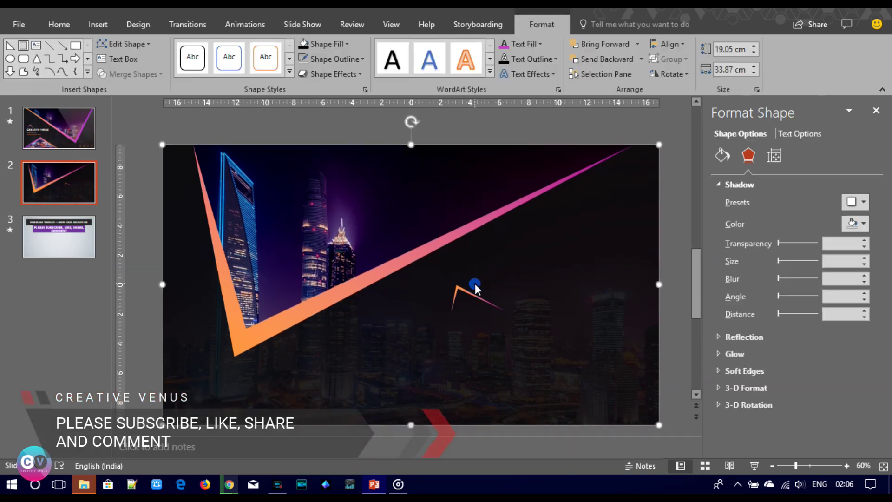
{"action": "left_click", "coordinate": [665, 299]}
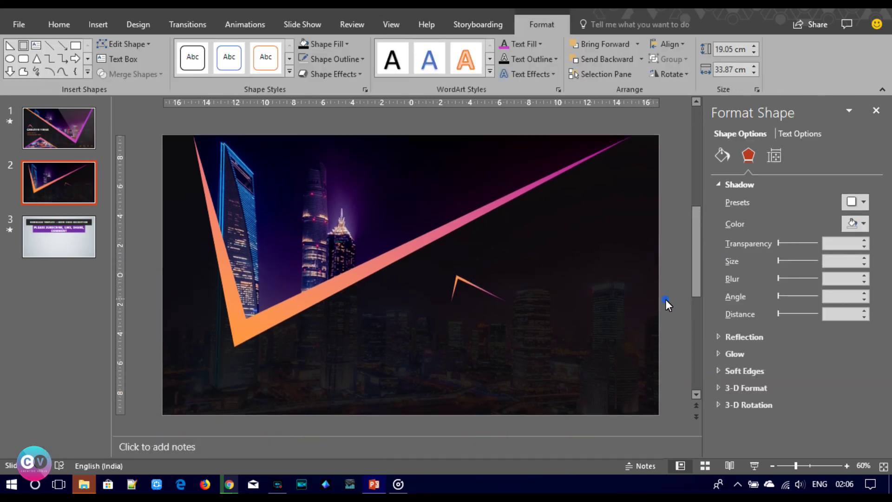
{"action": "left_click", "coordinate": [107, 18]}
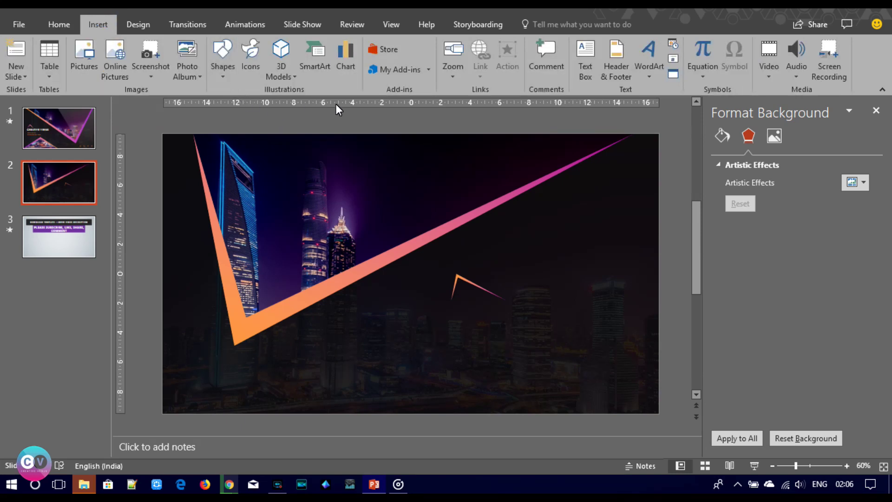
{"action": "left_click", "coordinate": [586, 60]}
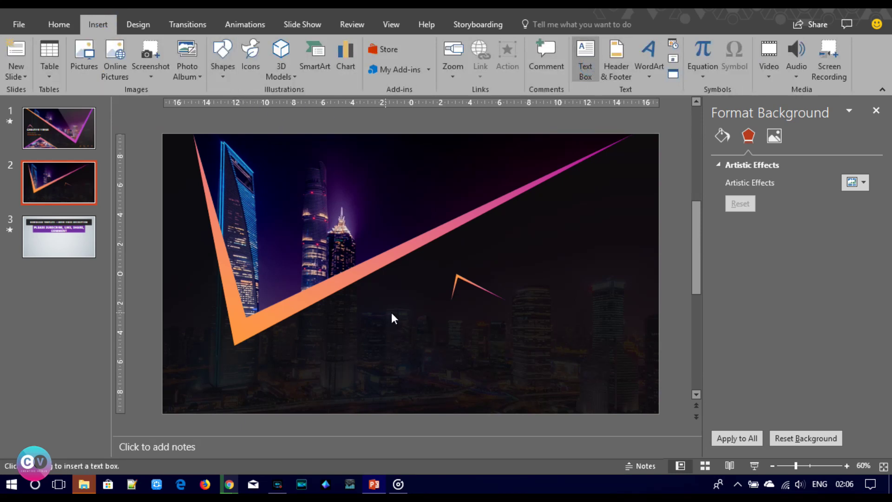
{"action": "left_click_drag", "start_coordinate": [404, 307], "coordinate": [578, 346]}
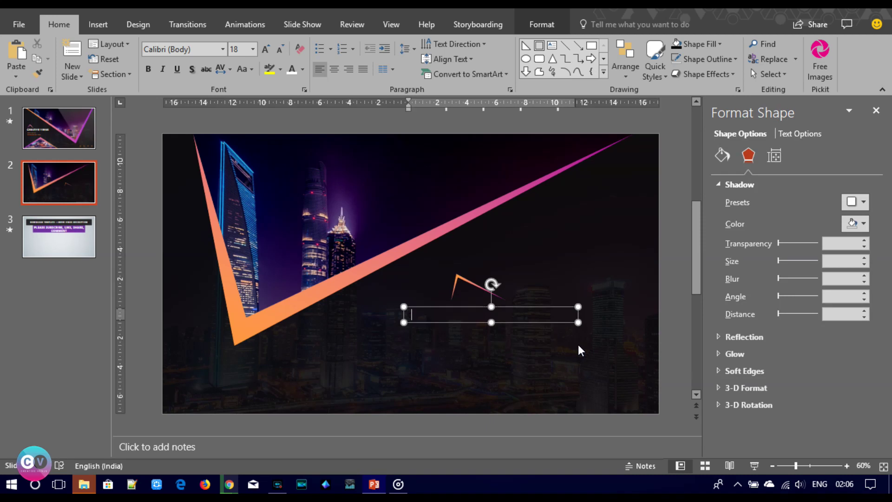
{"action": "type", "text": "Venus"}
Format the logo text as uppercase Montserrat Light, 32 pt, with wider letter spacing
{"action": "key", "text": "ctrl+a"}
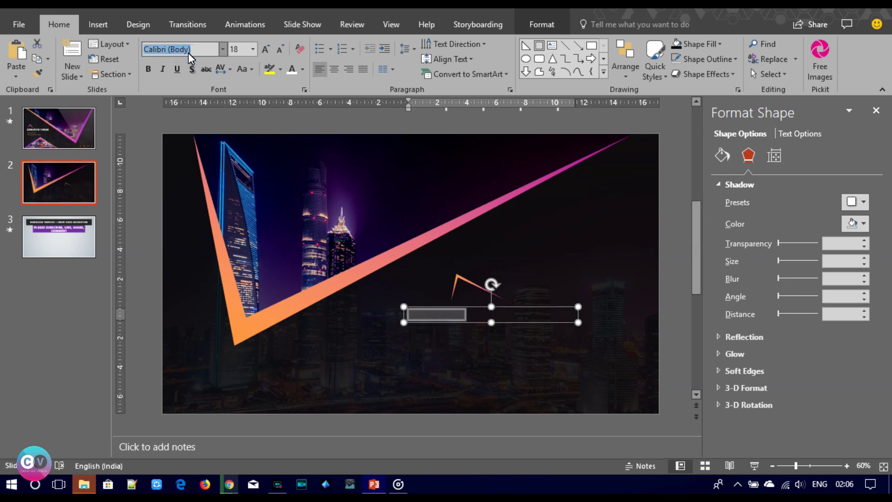
{"action": "type", "text": "Montserrat"}
{"action": "left_click", "coordinate": [243, 68]}
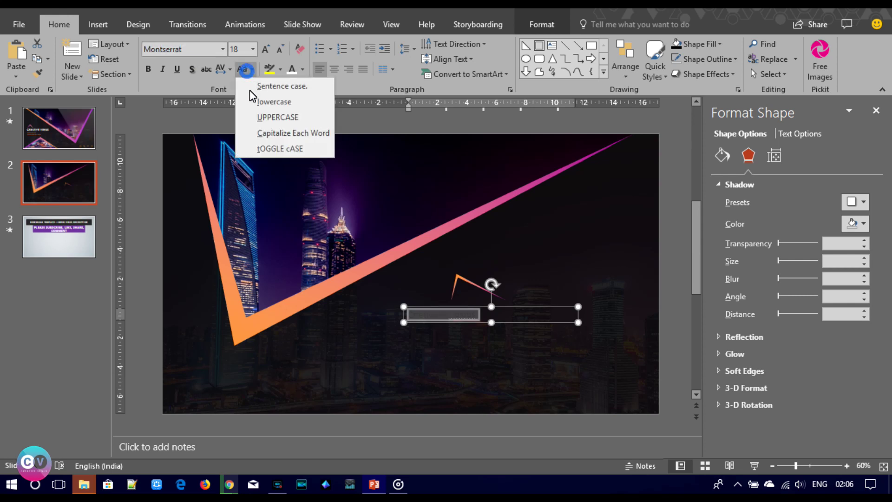
{"action": "left_click", "coordinate": [257, 118]}
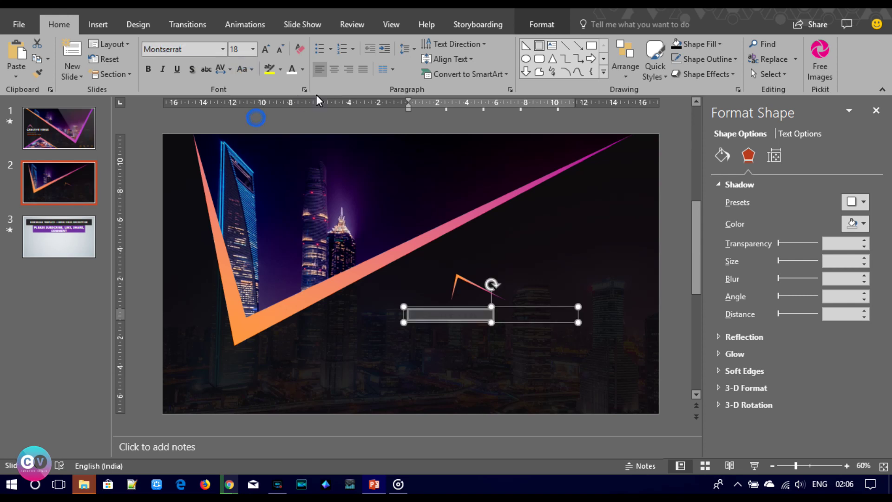
{"action": "left_click", "coordinate": [266, 51]}
{"action": "left_click", "coordinate": [266, 51]}
{"action": "left_click", "coordinate": [267, 51]}
{"action": "left_click", "coordinate": [201, 49]}
{"action": "left_click", "coordinate": [200, 49]}
{"action": "type", "text": "Light"}
{"action": "key", "text": "Return"}
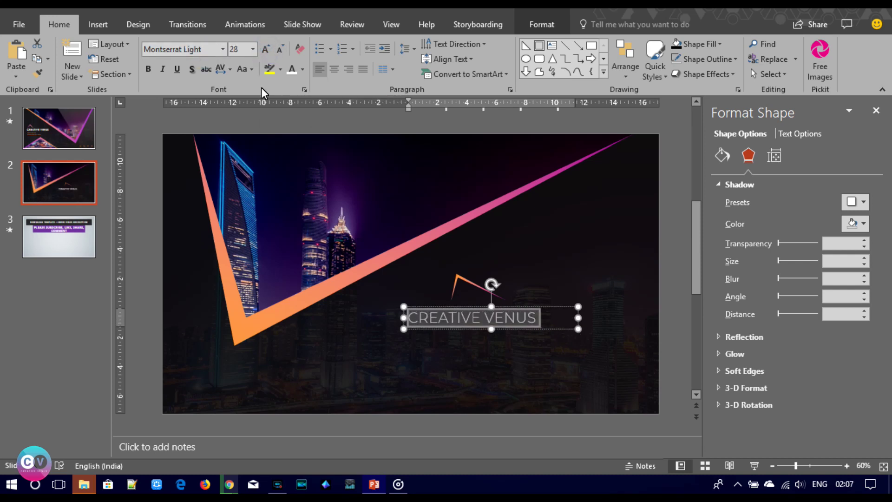
{"action": "left_click", "coordinate": [222, 69]}
{"action": "left_click", "coordinate": [236, 134]}
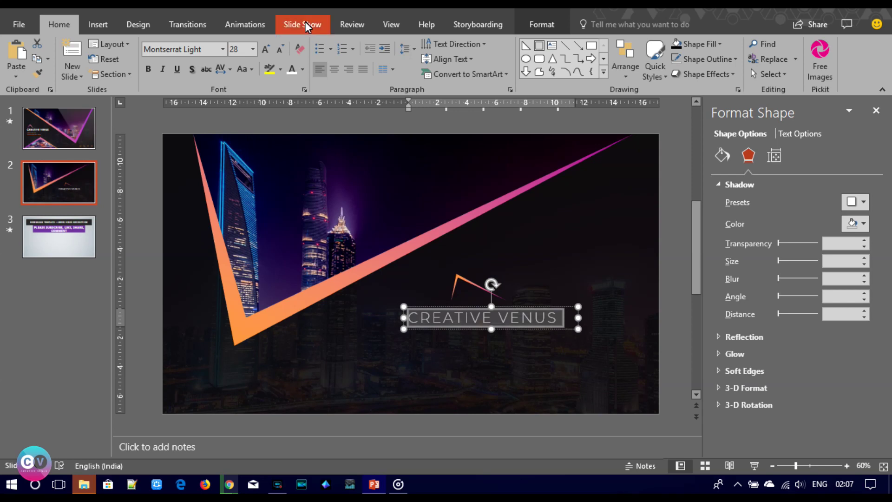
{"action": "left_click", "coordinate": [266, 49]}
{"action": "left_click_drag", "start_coordinate": [400, 340], "coordinate": [386, 328]}
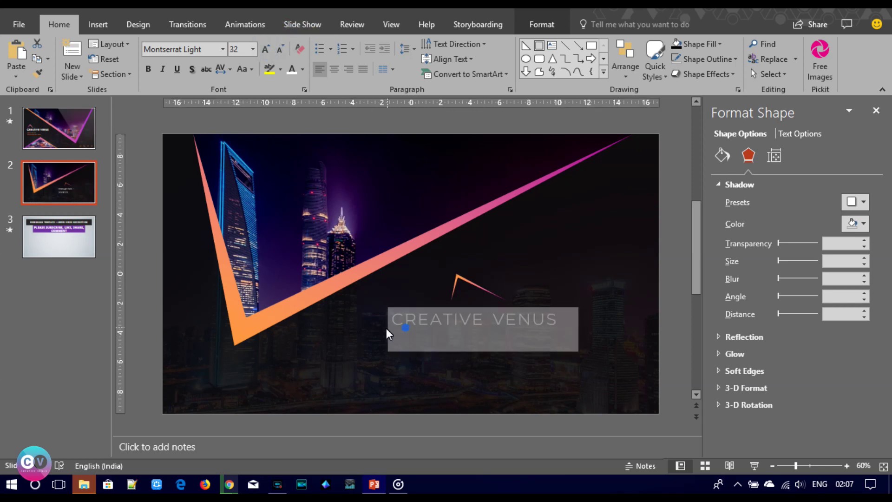
Move CREATIVE VENUS to the lower right and set the small V accent just above it
{"action": "mouse_move", "coordinate": [476, 310]}
{"action": "left_mouse_down"}
{"action": "mouse_move", "coordinate": [507, 325]}
{"action": "mouse_move", "coordinate": [505, 352]}
{"action": "left_mouse_up"}
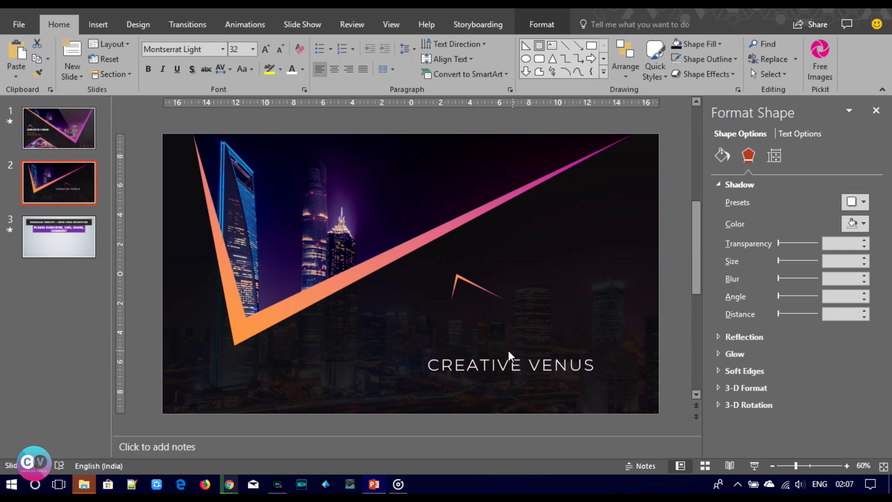
{"action": "left_click_drag", "start_coordinate": [459, 273], "coordinate": [428, 325]}
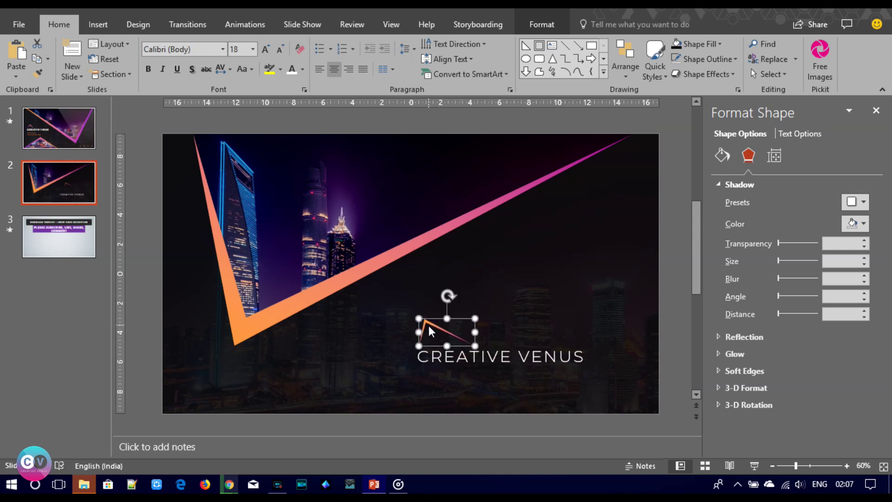
{"action": "left_click", "coordinate": [667, 317]}
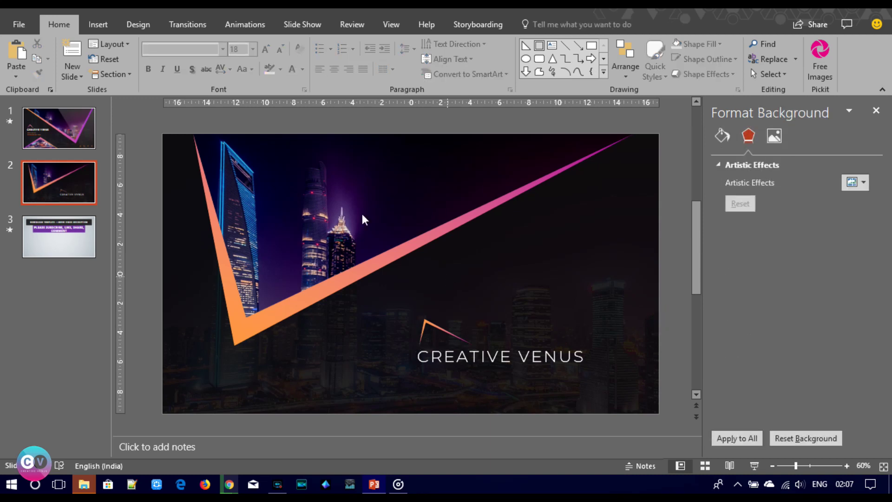
{"action": "left_click", "coordinate": [98, 24]}
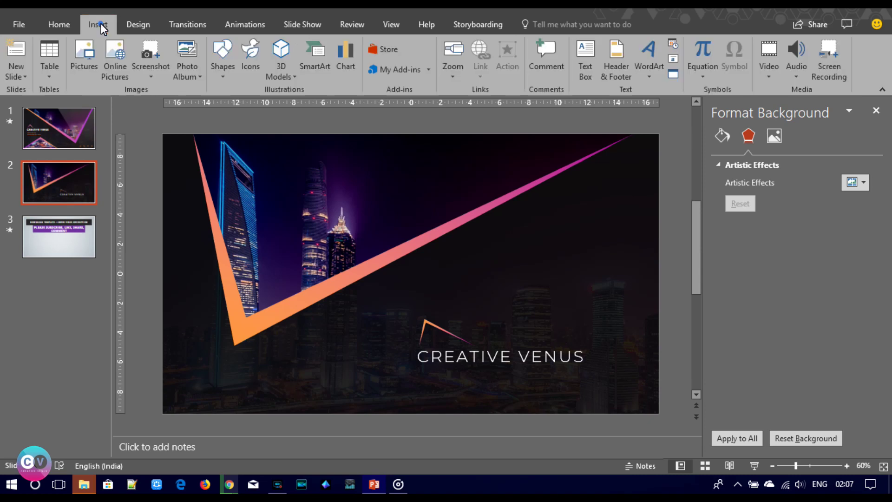
Add a 'Business presentation' text box beneath CREATIVE VENUS and color it orange
{"action": "left_click", "coordinate": [585, 60]}
{"action": "left_click_drag", "start_coordinate": [419, 373], "coordinate": [579, 389]}
{"action": "type", "text": "Business presentati"}
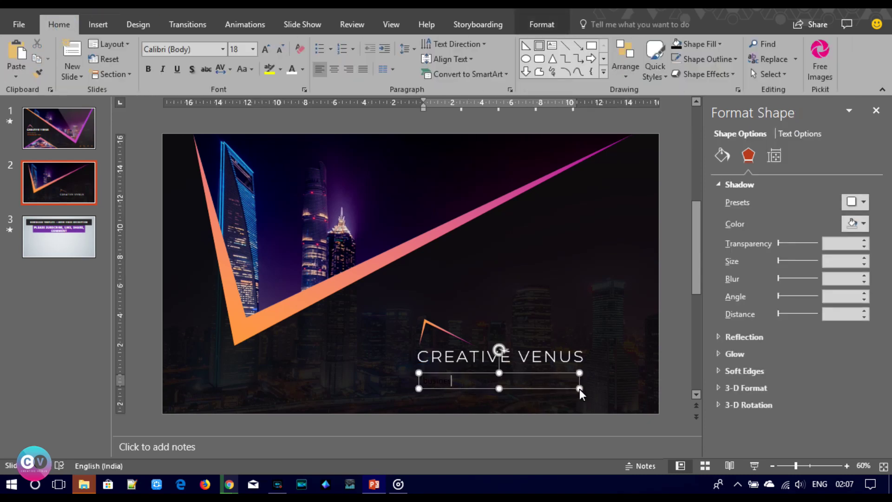
{"action": "key", "text": "ctrl+a"}
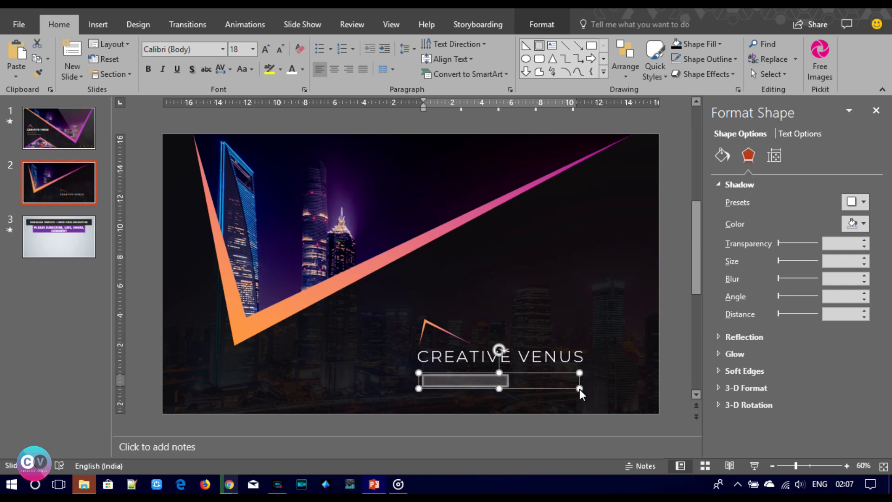
{"action": "left_click", "coordinate": [302, 70]}
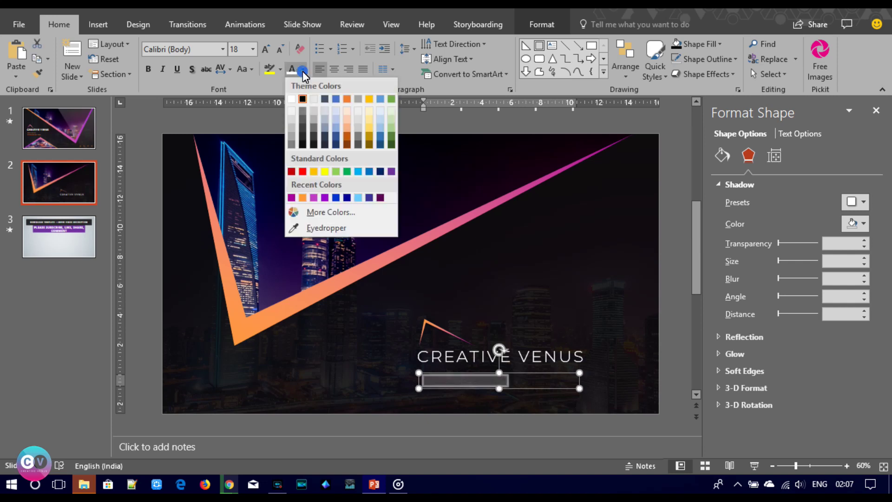
{"action": "left_click", "coordinate": [303, 198]}
Set the subtitle to Montserrat Light, UPPERCASE, and align it under CREATIVE VENUS
{"action": "left_click", "coordinate": [193, 51]}
{"action": "type", "text": "Montserrat Light"}
{"action": "key", "text": "Return"}
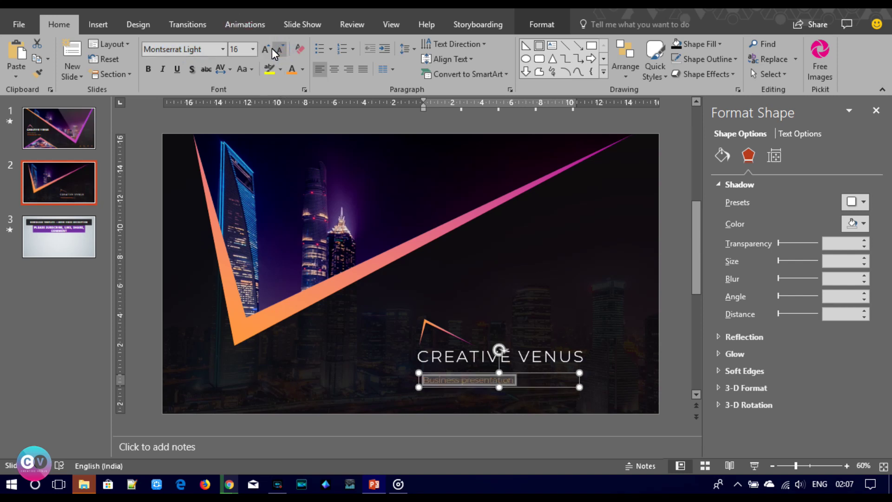
{"action": "left_click", "coordinate": [246, 74]}
{"action": "left_click", "coordinate": [255, 119]}
{"action": "left_click", "coordinate": [255, 119]}
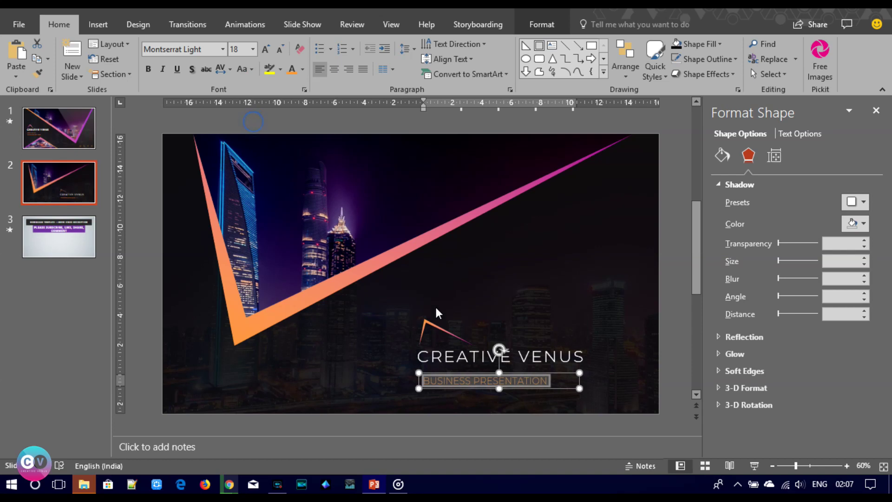
{"action": "left_click_drag", "start_coordinate": [463, 372], "coordinate": [461, 366]}
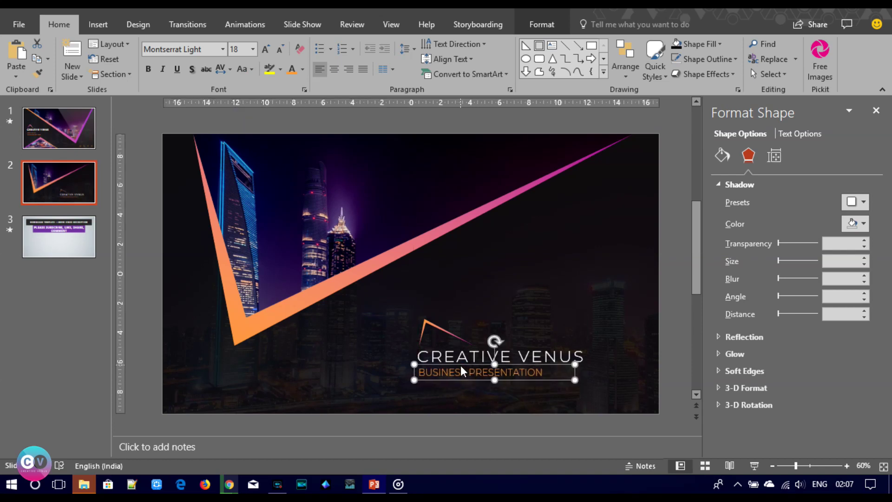
Select the whole logo block and move it to the slide's bottom-right corner
{"action": "left_click_drag", "start_coordinate": [671, 406], "coordinate": [369, 311]}
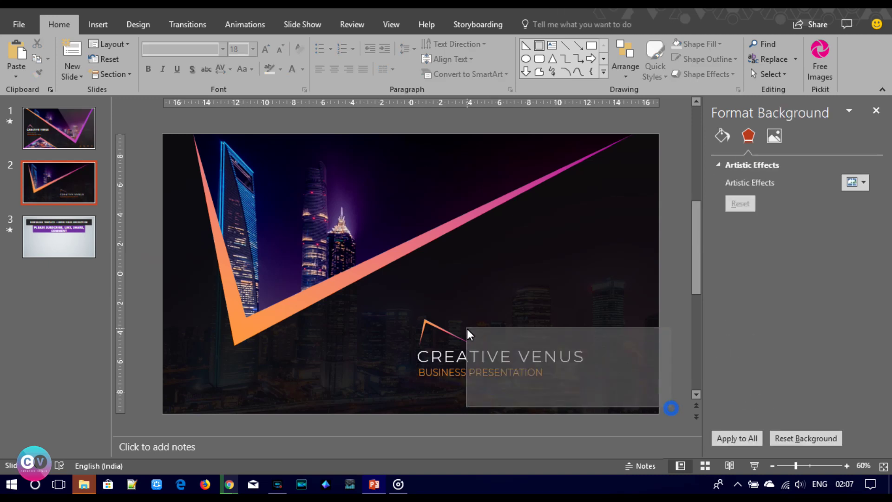
{"action": "left_click_drag", "start_coordinate": [461, 320], "coordinate": [517, 335]}
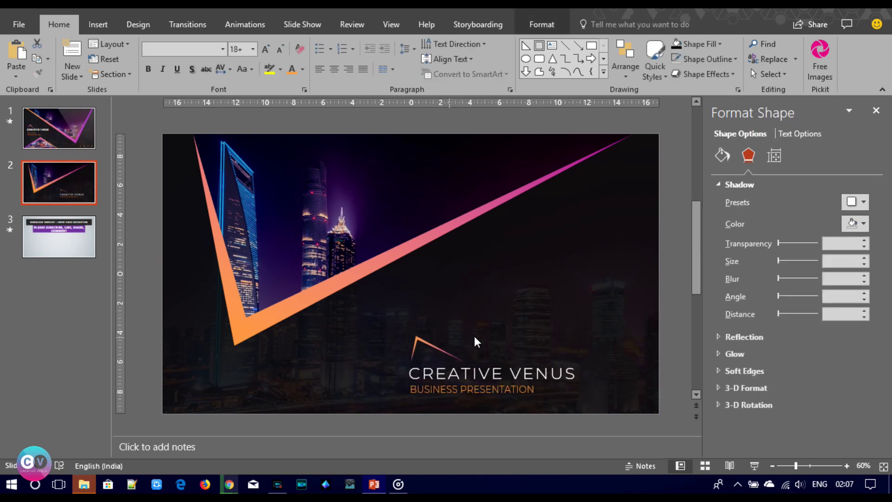
{"action": "left_click_drag", "start_coordinate": [518, 337], "coordinate": [523, 346]}
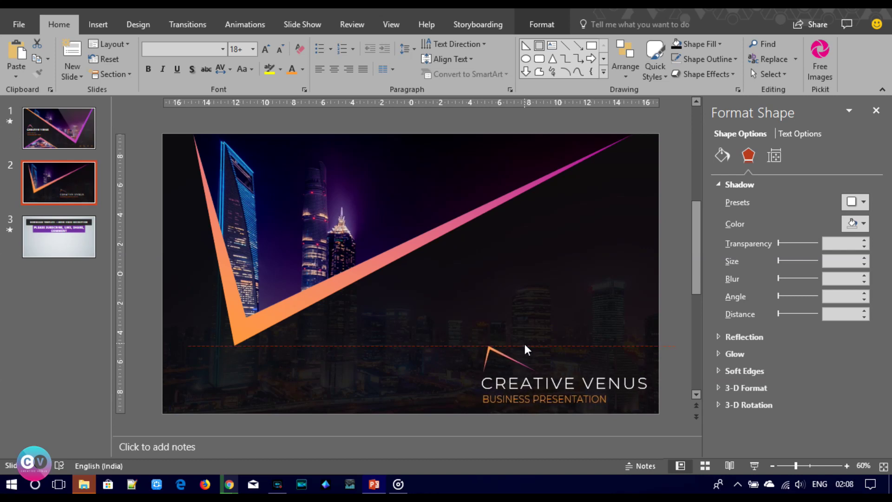
{"action": "left_click_drag", "start_coordinate": [523, 342], "coordinate": [523, 342]}
{"action": "left_click", "coordinate": [669, 355]}
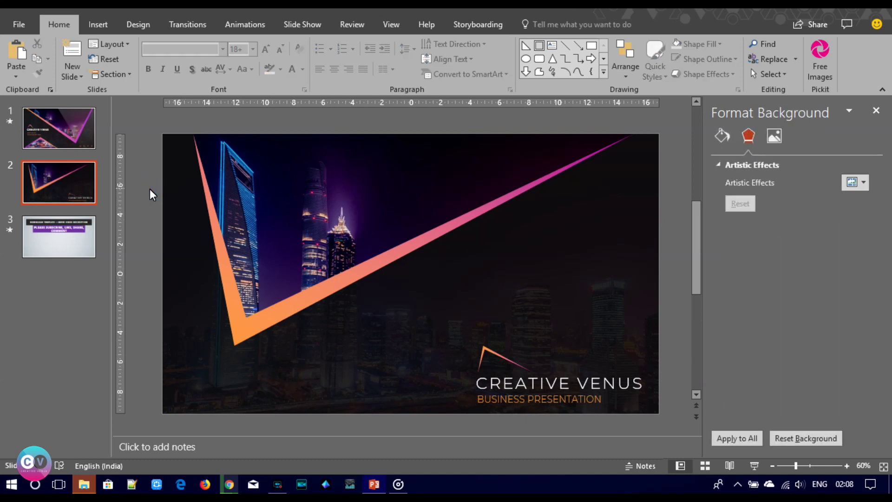
{"action": "left_click", "coordinate": [554, 375]}
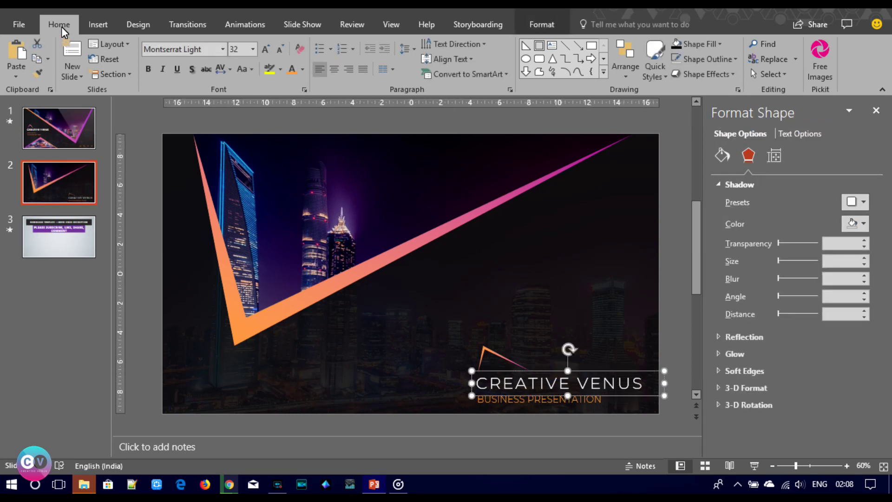
Resize the CREATIVE VENUS title to 24 pt
{"action": "left_click", "coordinate": [279, 49]}
{"action": "left_click", "coordinate": [279, 50]}
{"action": "left_click", "coordinate": [279, 50]}
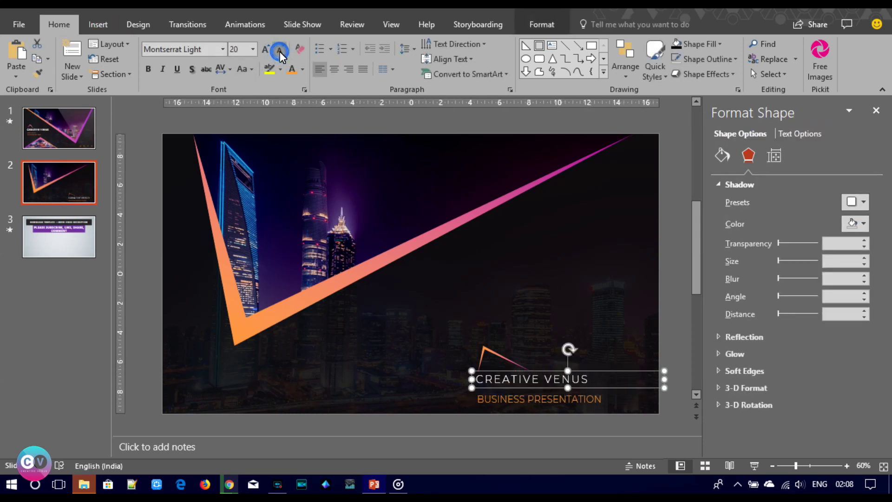
{"action": "left_click", "coordinate": [265, 49]}
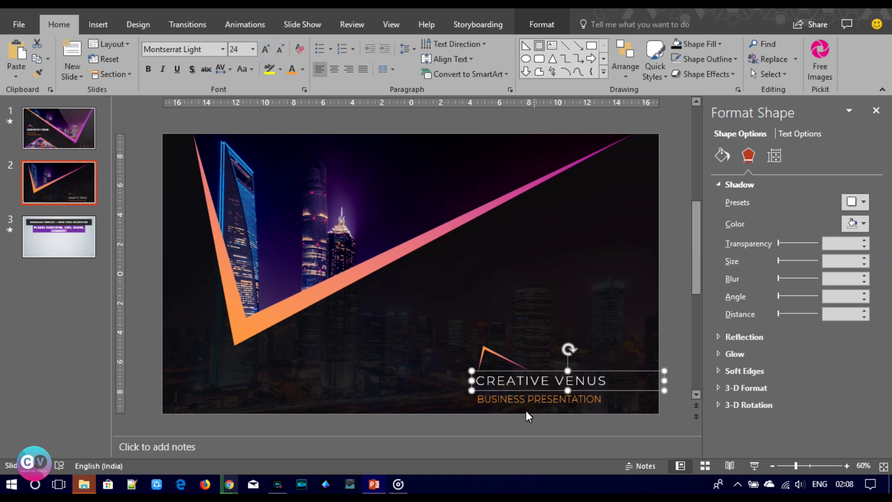
Shrink the BUSINESS PRESENTATION subtitle to 14 pt and move it closer under the title
{"action": "left_click", "coordinate": [514, 393]}
{"action": "left_click", "coordinate": [279, 49]}
{"action": "left_click", "coordinate": [279, 50]}
{"action": "left_click_drag", "start_coordinate": [541, 391], "coordinate": [541, 385]}
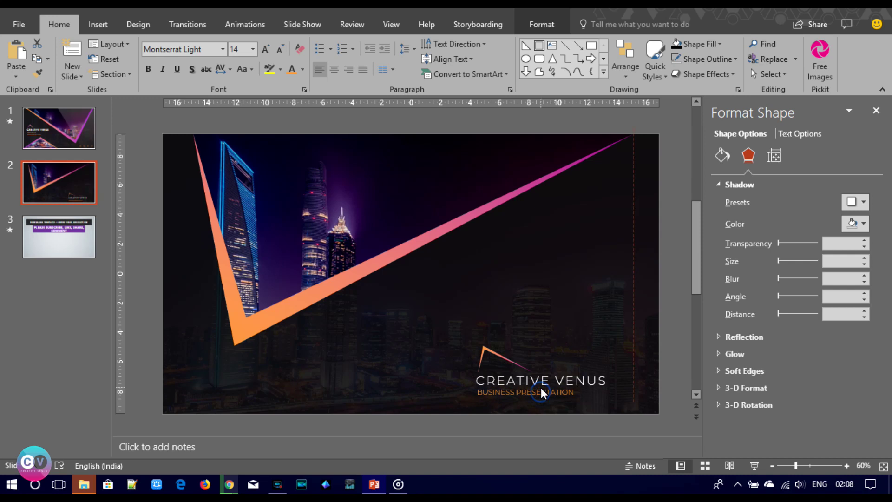
{"action": "left_click", "coordinate": [539, 382], "text": "shift"}
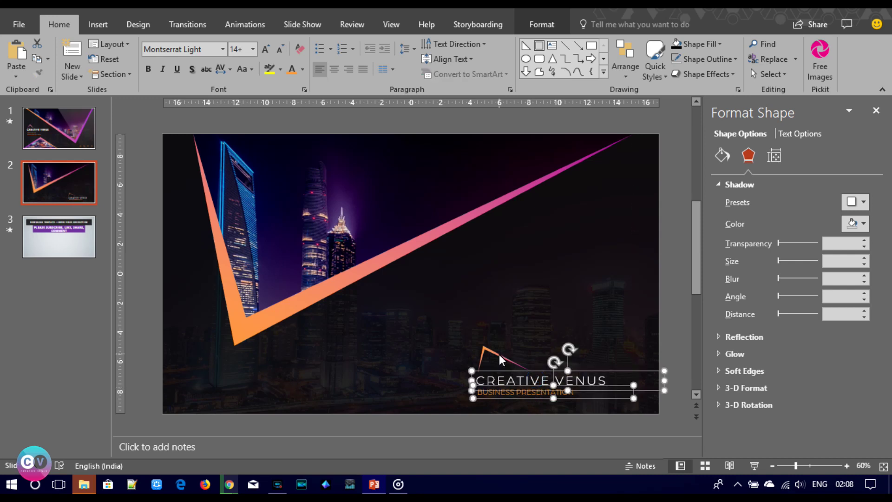
{"action": "left_click", "coordinate": [499, 354], "text": "shift"}
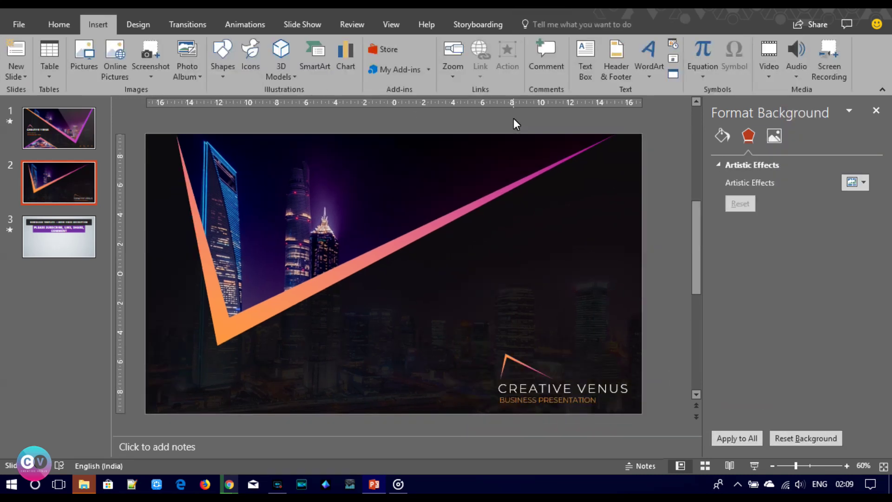
Add a 'Cover slide' text box right of the V in white Montserrat Light, 54 pt
{"action": "left_click", "coordinate": [586, 60]}
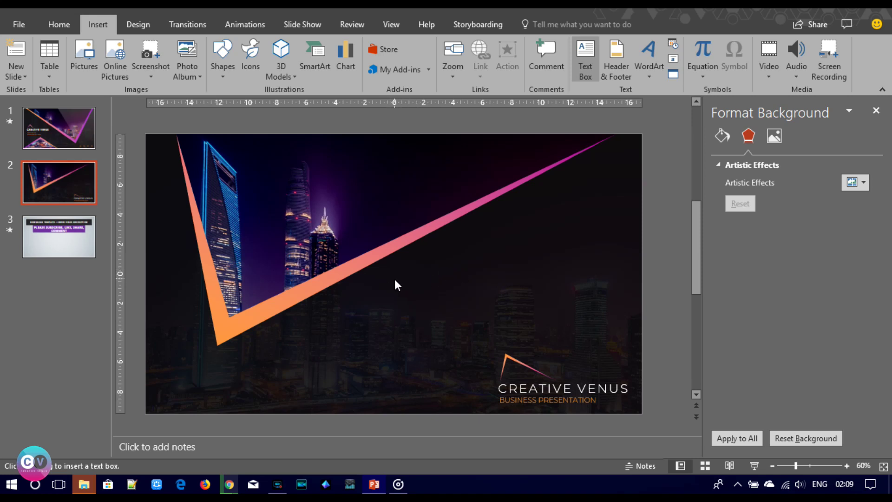
{"action": "left_click_drag", "start_coordinate": [396, 277], "coordinate": [547, 299]}
{"action": "left_click_drag", "start_coordinate": [628, 327], "coordinate": [629, 328]}
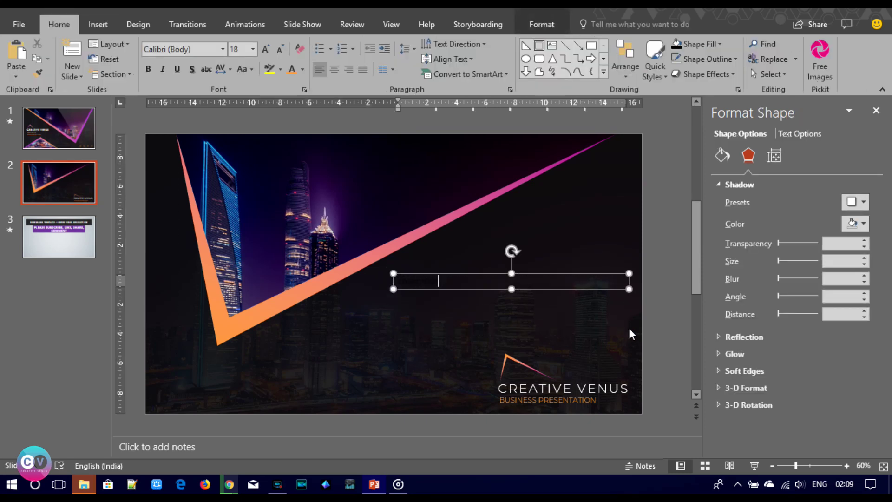
{"action": "key", "text": "ctrl+a"}
{"action": "left_click", "coordinate": [193, 49]}
{"action": "type", "text": "mont"}
{"action": "key", "text": "Return"}
{"action": "left_click", "coordinate": [303, 69]}
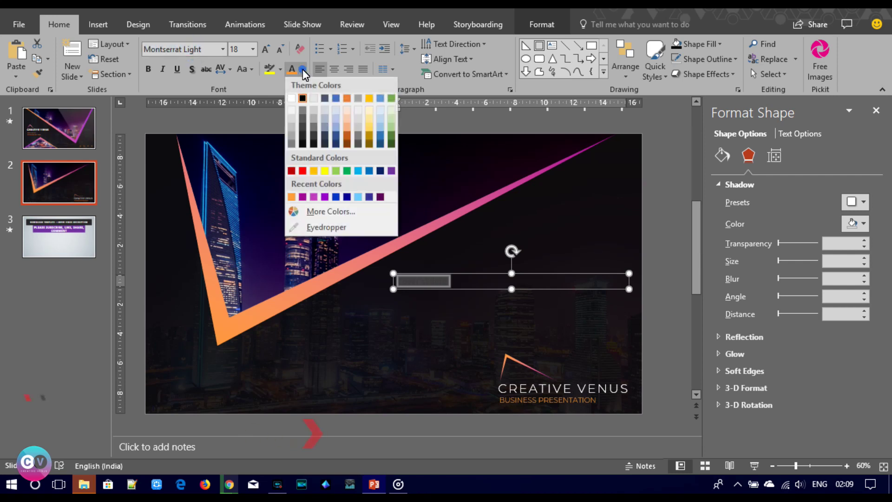
{"action": "left_click", "coordinate": [290, 98]}
{"action": "left_click", "coordinate": [266, 49]}
{"action": "left_click", "coordinate": [266, 49]}
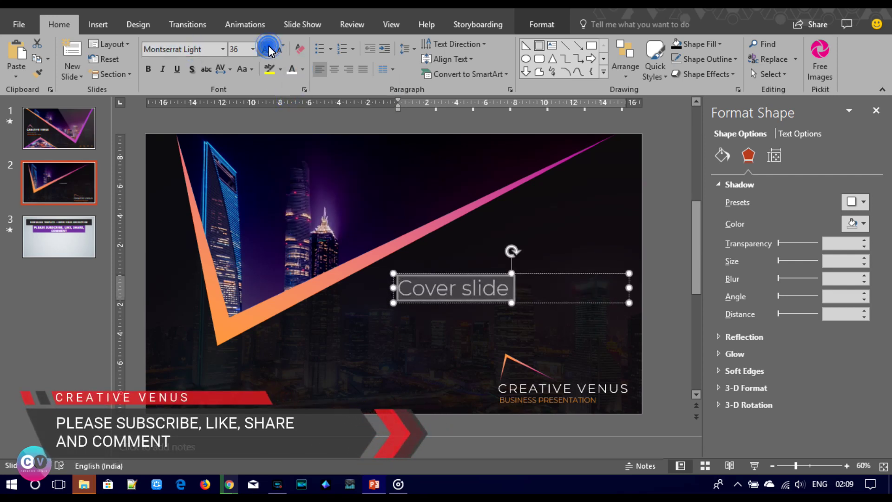
{"action": "left_click", "coordinate": [266, 49]}
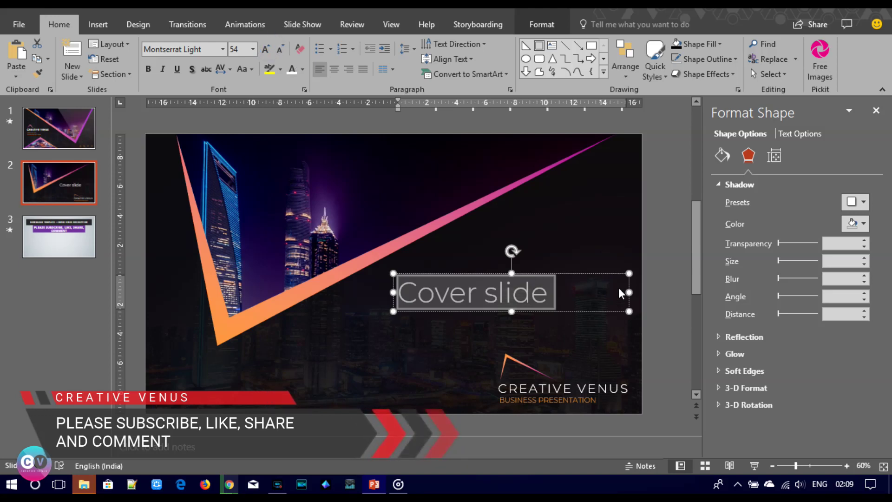
{"action": "left_click", "coordinate": [604, 273]}
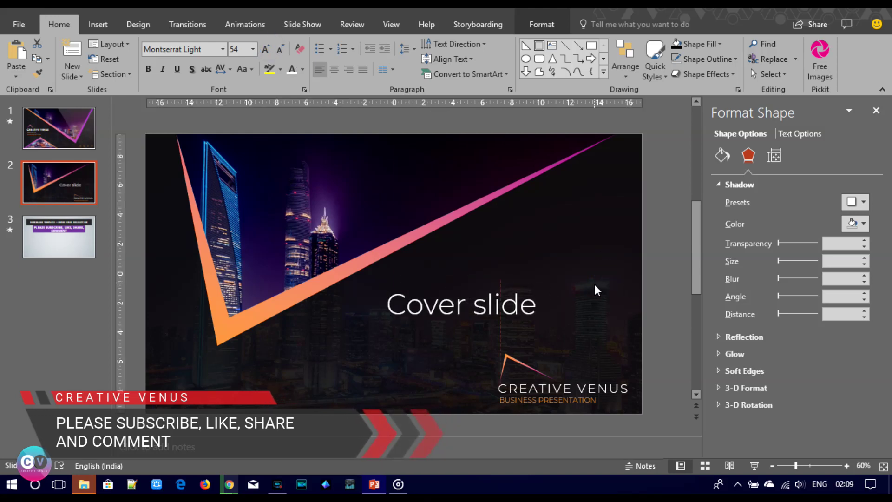
Duplicate the Cover slide text box and place the copy just below the original
{"action": "left_click", "coordinate": [596, 288]}
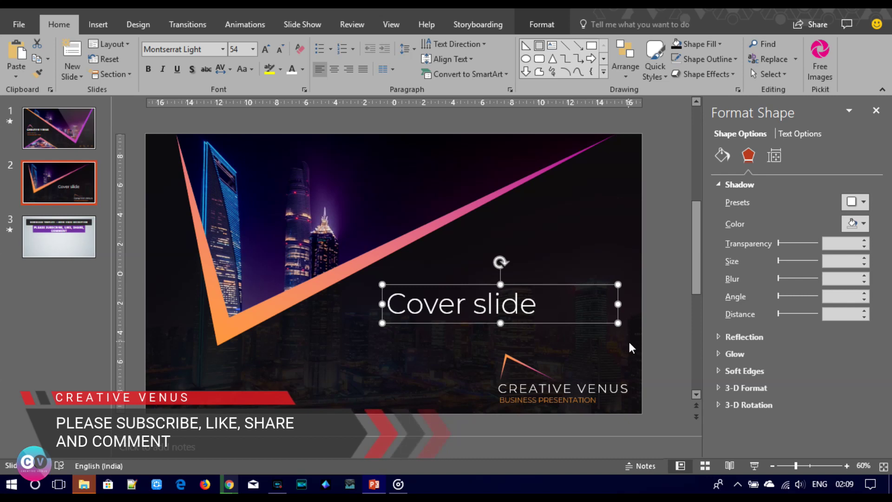
{"action": "key", "text": "ctrl+c"}
{"action": "key", "text": "ctrl+v"}
{"action": "left_click_drag", "start_coordinate": [497, 281], "coordinate": [492, 305]}
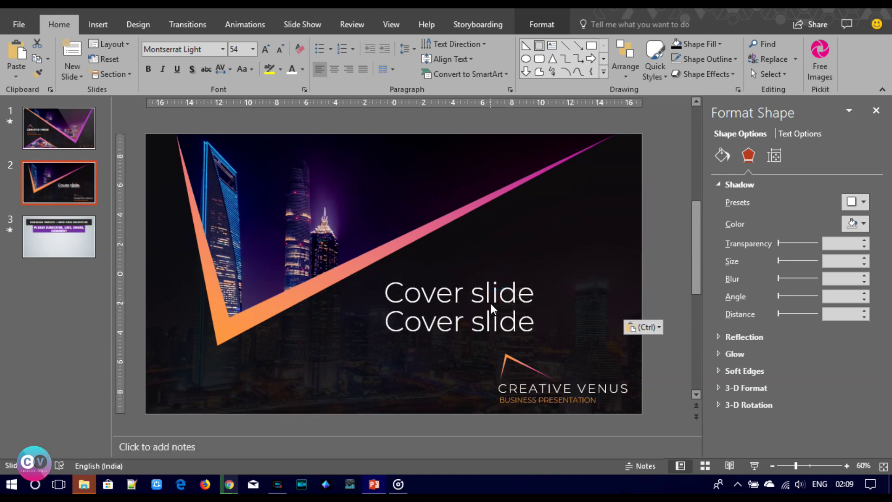
Shrink the duplicate to 24 pt and retype it as 'Add your subtitle here' under the title
{"action": "double_click", "coordinate": [280, 49]}
{"action": "double_click", "coordinate": [280, 49]}
{"action": "left_click", "coordinate": [280, 49]}
{"action": "double_click", "coordinate": [281, 49]}
{"action": "triple_click", "coordinate": [406, 313]}
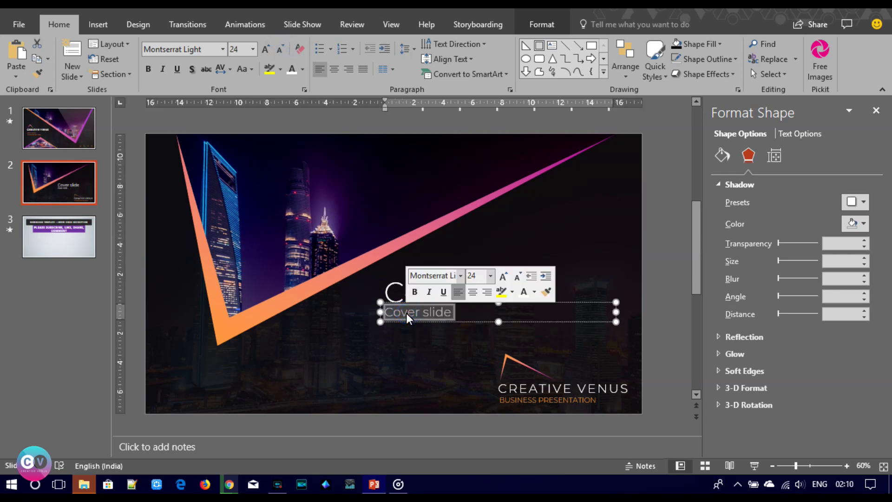
{"action": "type", "text": "adr subtitle here"}
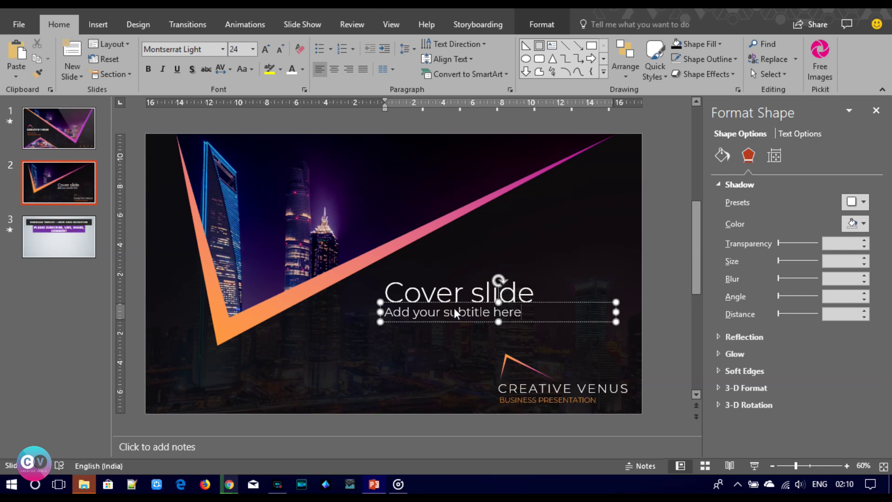
{"action": "left_click", "coordinate": [461, 302]}
{"action": "left_click_drag", "start_coordinate": [469, 308], "coordinate": [464, 309]}
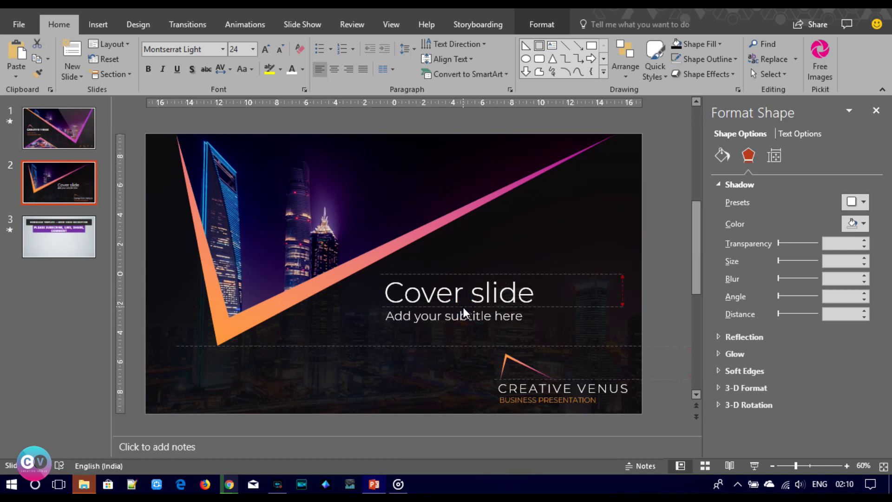
{"action": "left_click", "coordinate": [657, 308]}
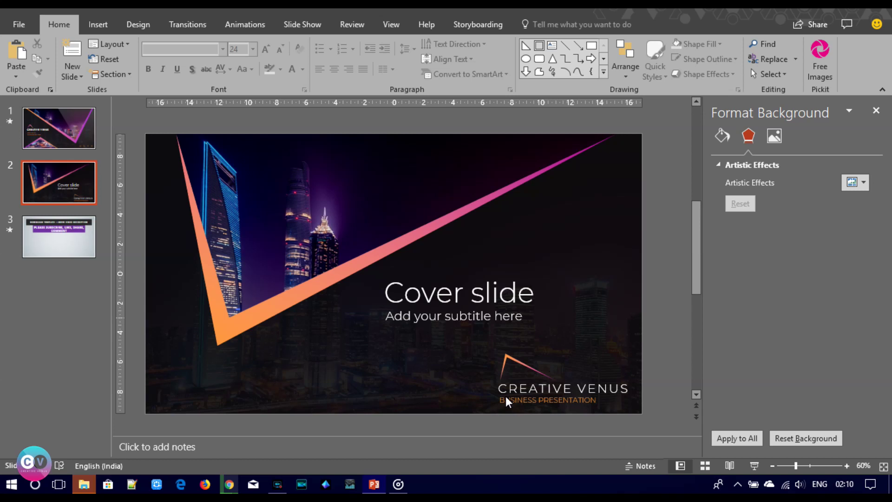
Slightly shrink the orange logo mark above CREATIVE VENUS
{"action": "left_click", "coordinate": [515, 358]}
{"action": "left_click", "coordinate": [512, 369]}
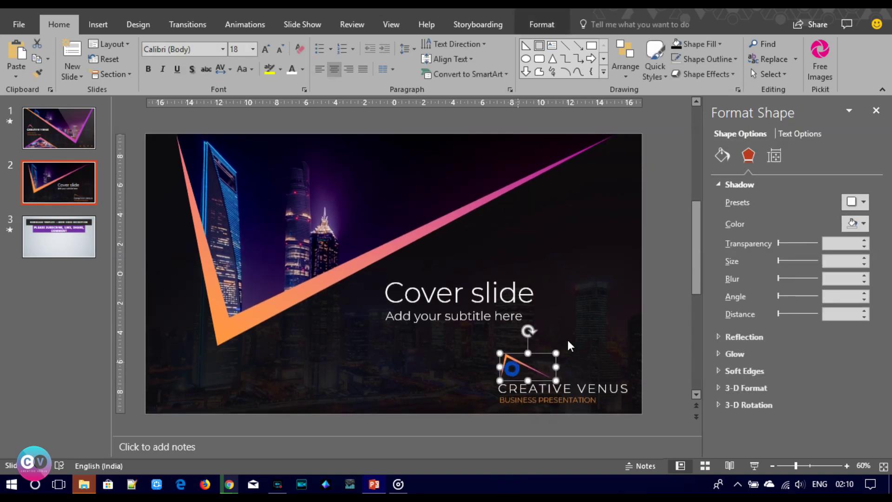
{"action": "left_click_drag", "start_coordinate": [557, 352], "coordinate": [514, 370]}
{"action": "left_click", "coordinate": [515, 369]}
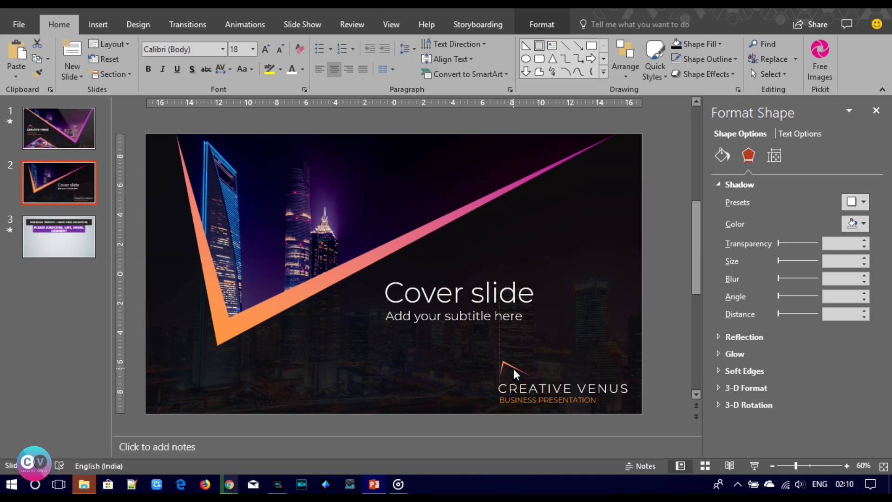
{"action": "left_click", "coordinate": [651, 359]}
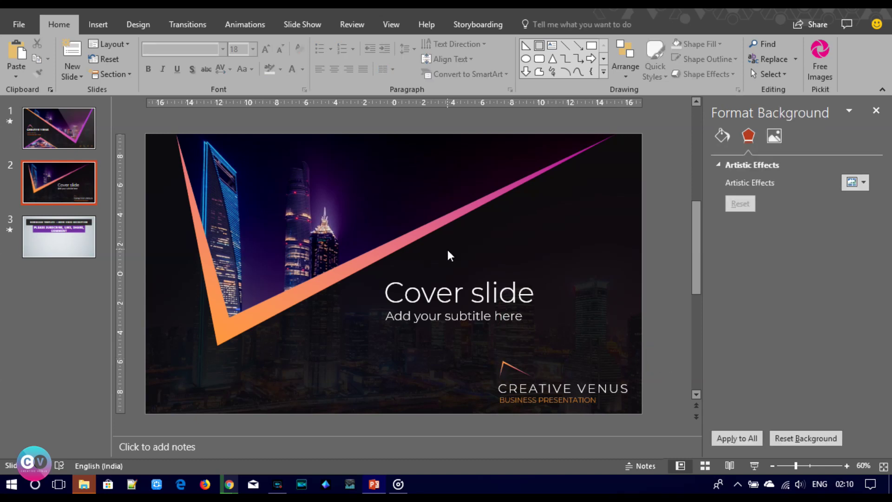
Reduce the subtitle to 20 pt and nudge it closer beneath the Cover slide title
{"action": "left_click", "coordinate": [441, 290]}
{"action": "left_click", "coordinate": [409, 316]}
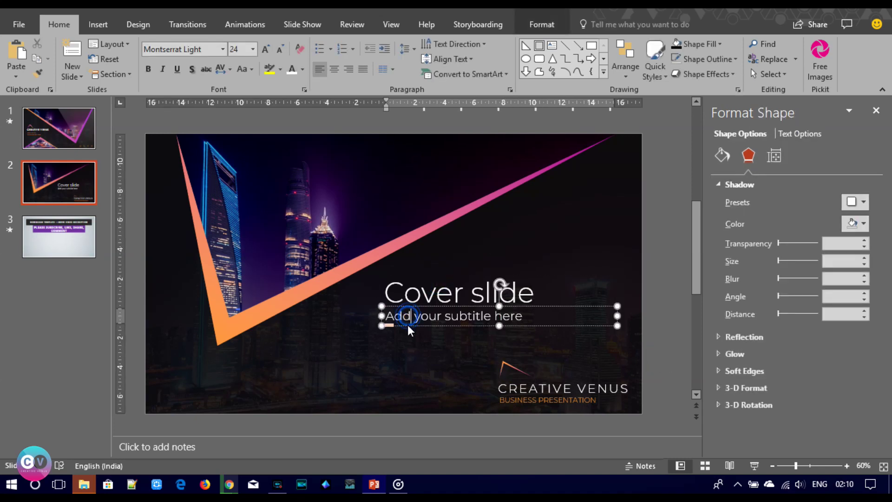
{"action": "left_click", "coordinate": [280, 49]}
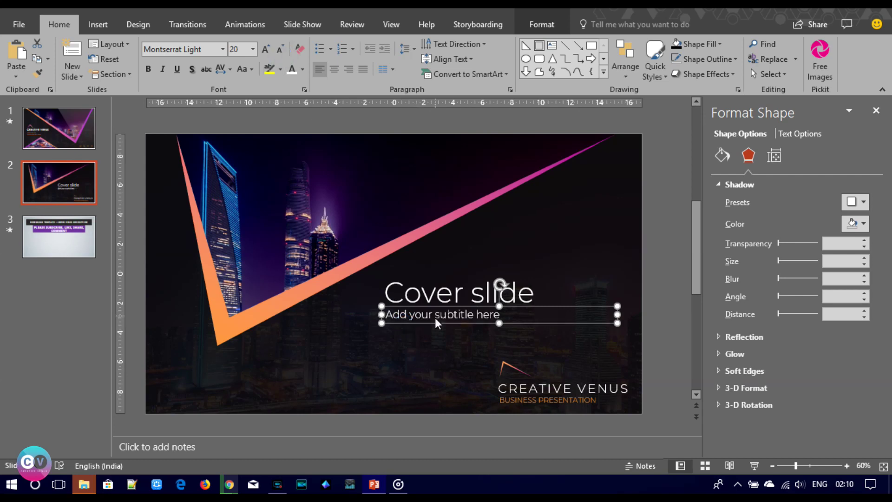
{"action": "left_click_drag", "start_coordinate": [434, 323], "coordinate": [437, 328]}
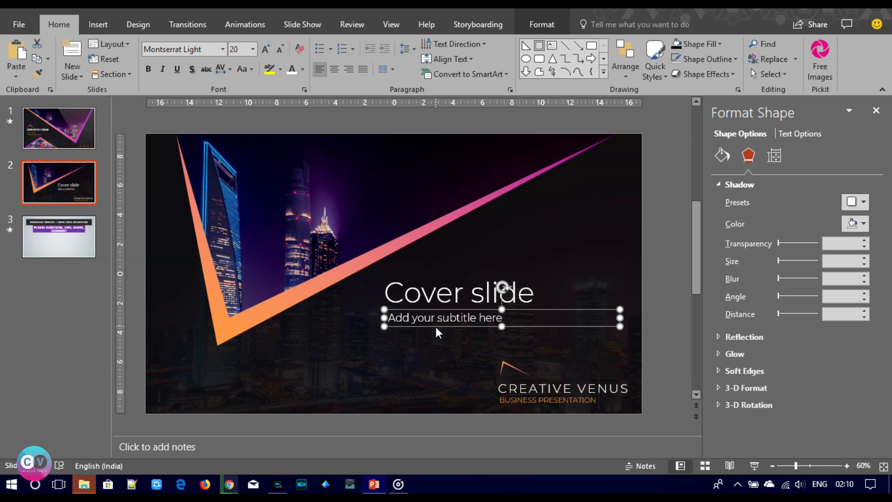
{"action": "key", "text": "Up"}
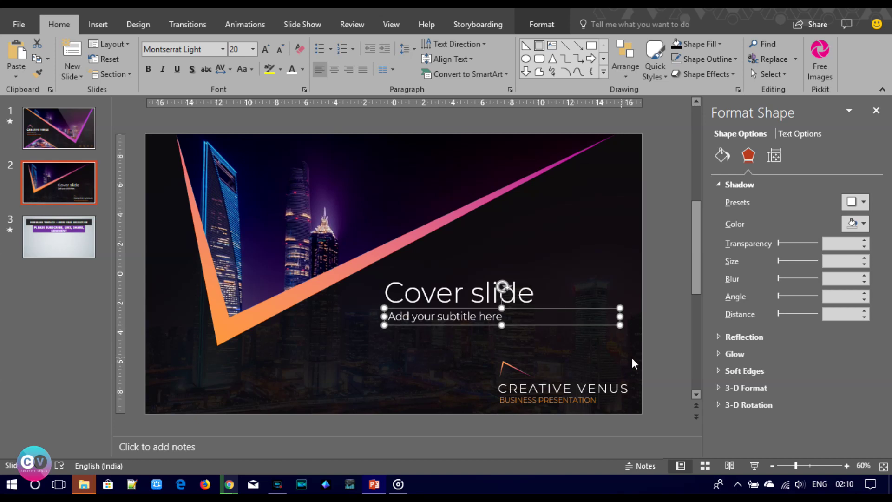
{"action": "left_click", "coordinate": [653, 360]}
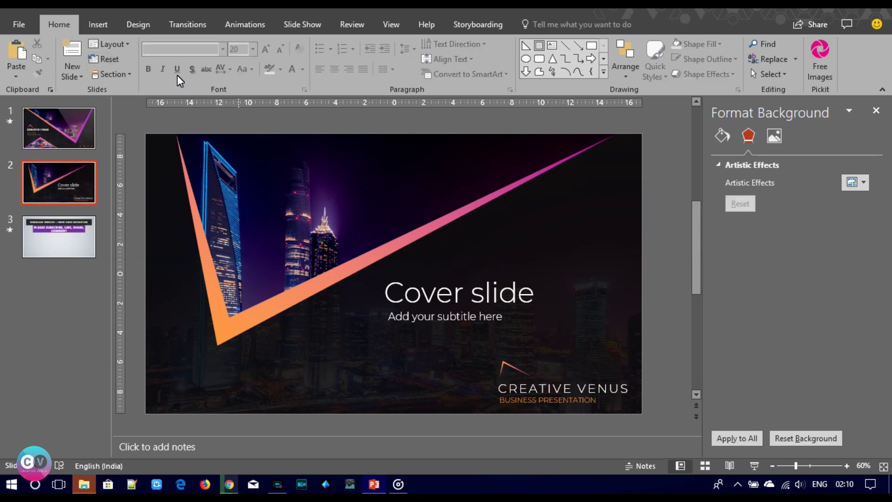
{"action": "left_click", "coordinate": [98, 24]}
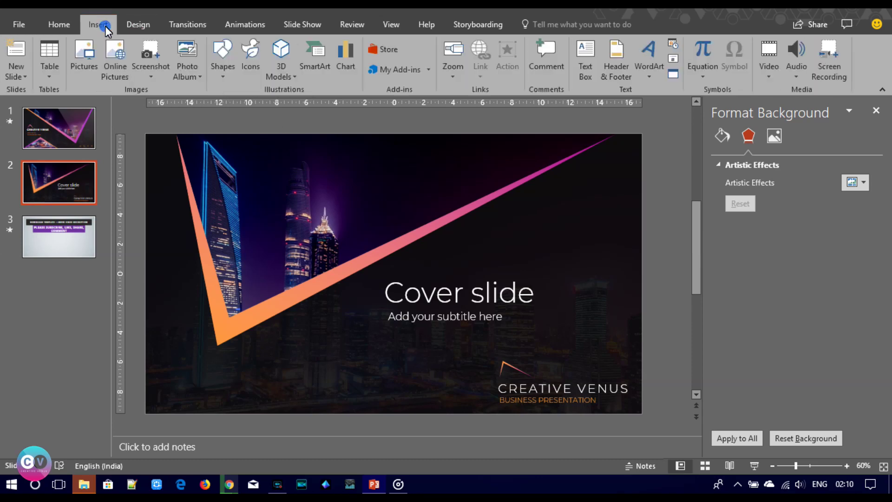
Insert the link, cloud-download, phone and lightbulb icons from the icon library
{"action": "left_click", "coordinate": [248, 69]}
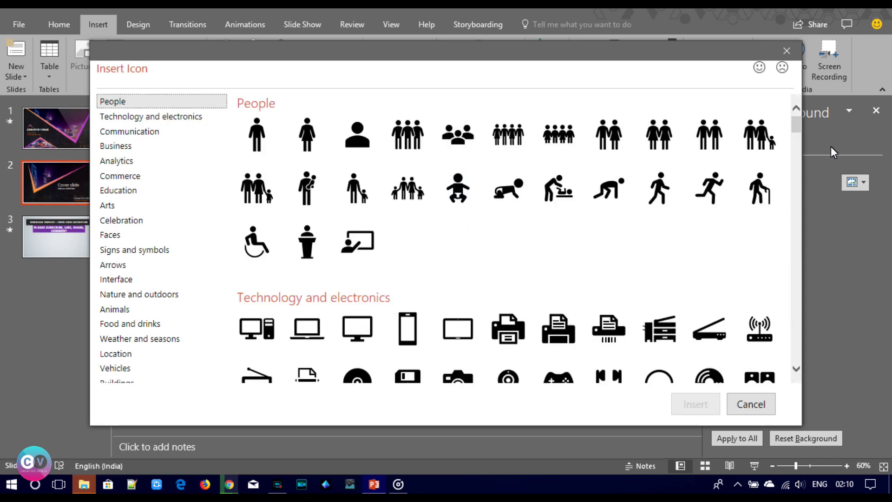
{"action": "left_click_drag", "start_coordinate": [800, 131], "coordinate": [799, 142]}
{"action": "left_click", "coordinate": [758, 246]}
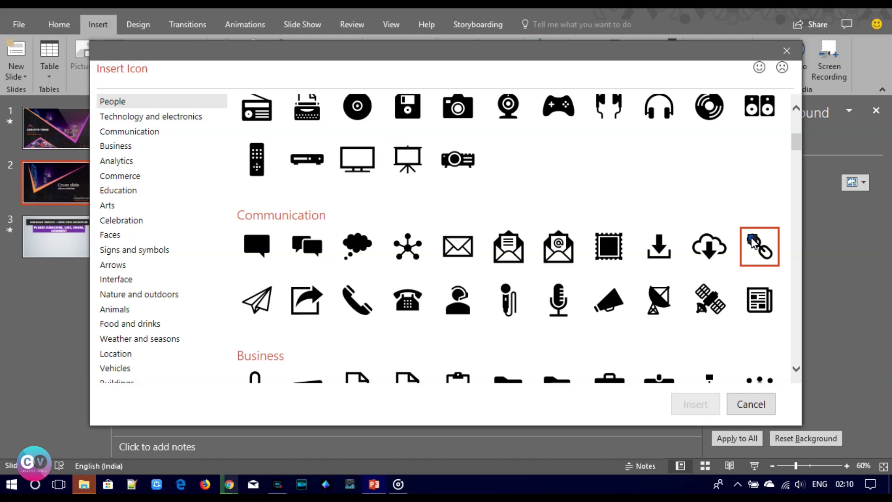
{"action": "left_click", "coordinate": [709, 246]}
{"action": "left_click", "coordinate": [352, 297]}
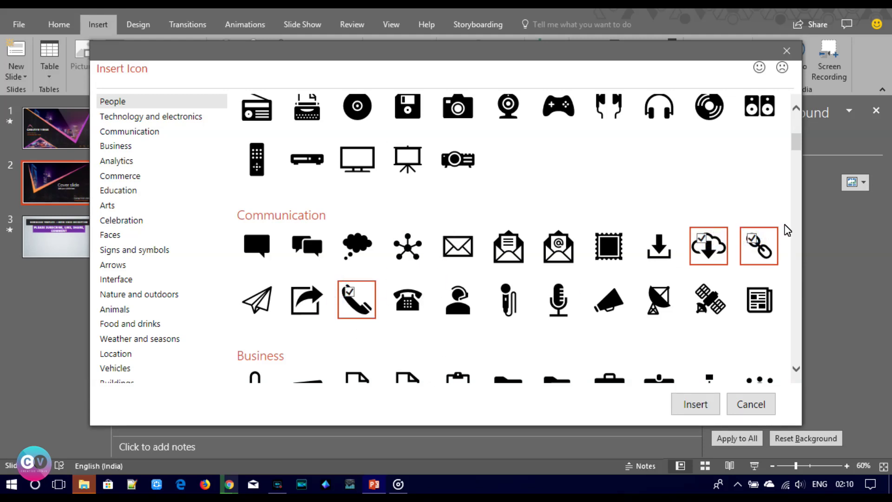
{"action": "left_click_drag", "start_coordinate": [803, 138], "coordinate": [800, 150]}
{"action": "left_click", "coordinate": [457, 348]}
{"action": "left_click", "coordinate": [760, 344]}
{"action": "left_click", "coordinate": [693, 404]}
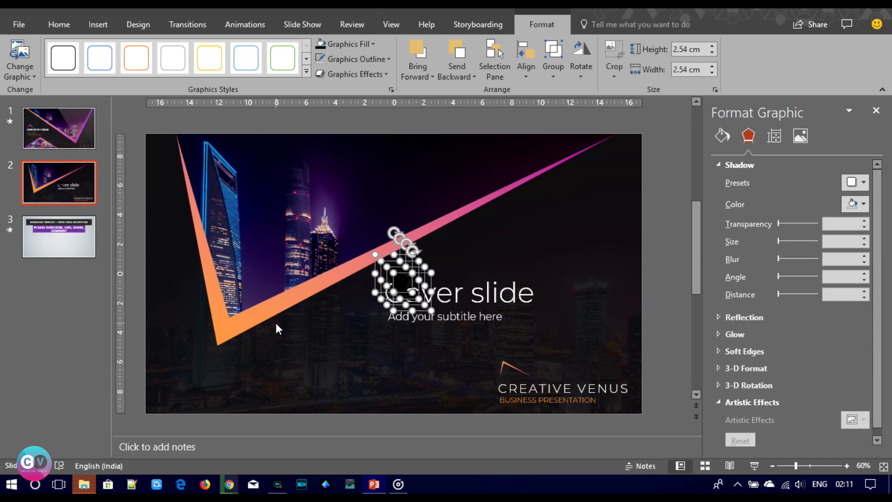
Color the four icons orange and shrink them to 0.9 cm
{"action": "left_click", "coordinate": [361, 43]}
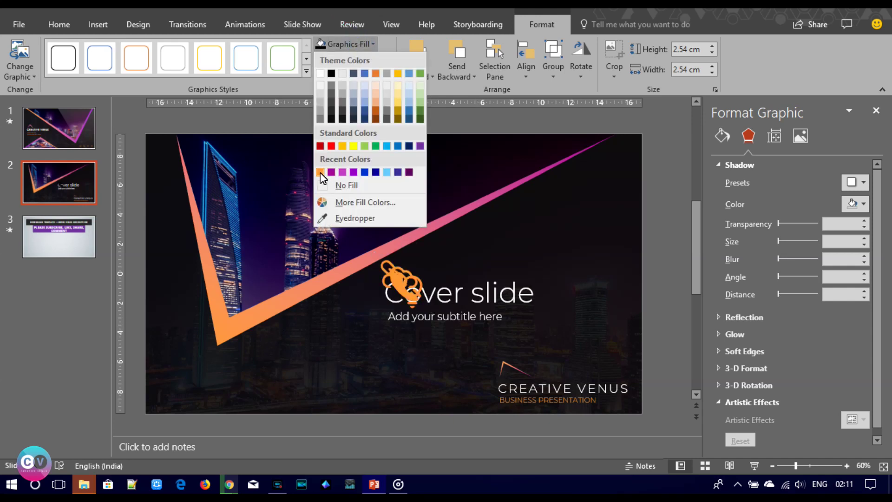
{"action": "left_click", "coordinate": [319, 172]}
{"action": "left_click", "coordinate": [712, 53]}
{"action": "left_click", "coordinate": [711, 53]}
{"action": "left_click", "coordinate": [711, 52]}
{"action": "left_click", "coordinate": [711, 52]}
{"action": "left_click", "coordinate": [711, 53]}
{"action": "left_click", "coordinate": [712, 52]}
Move the icons to the lower-left corner and arrange them side by side
{"action": "left_click_drag", "start_coordinate": [401, 321], "coordinate": [194, 428]}
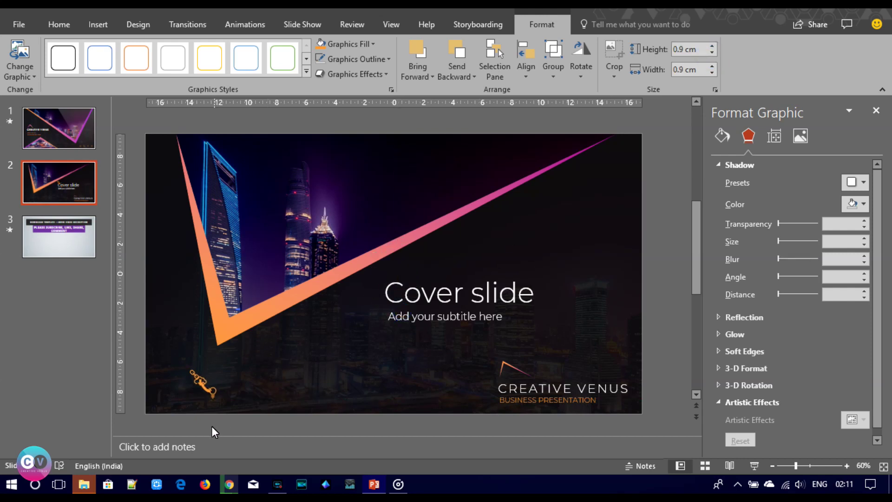
{"action": "left_click", "coordinate": [132, 398]}
{"action": "left_click", "coordinate": [191, 385]}
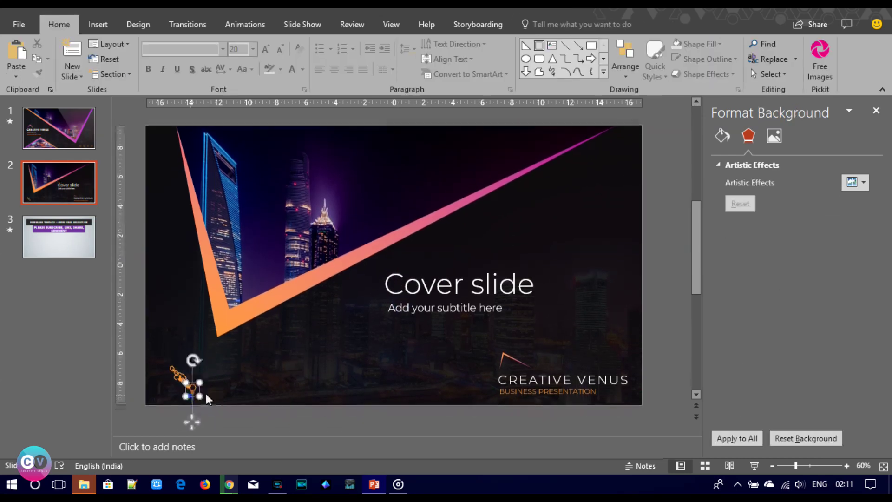
{"action": "mouse_move", "coordinate": [192, 395]}
{"action": "left_mouse_down"}
{"action": "mouse_move", "coordinate": [215, 380]}
{"action": "mouse_move", "coordinate": [199, 380]}
{"action": "mouse_move", "coordinate": [233, 382]}
{"action": "left_mouse_up"}
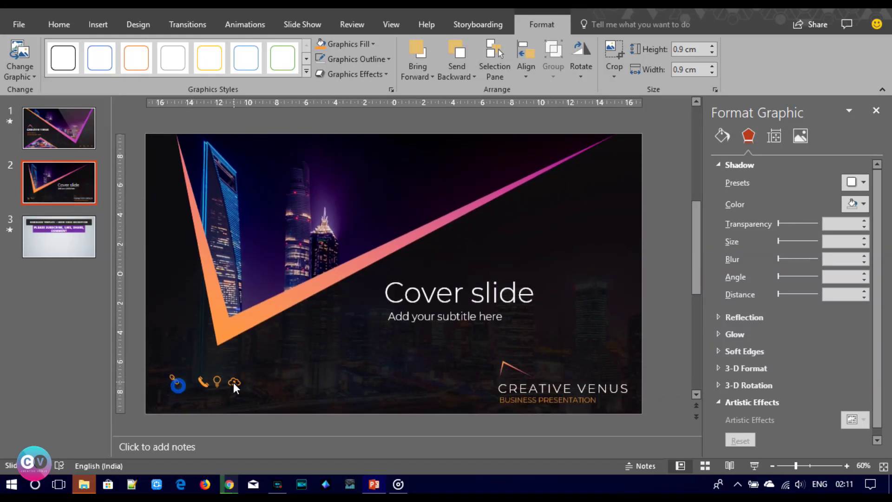
{"action": "left_click_drag", "start_coordinate": [173, 384], "coordinate": [187, 384]}
{"action": "left_click", "coordinate": [185, 432]}
Align the four icons, distribute them horizontally, and drop the row to the bottom-left edge
{"action": "left_click_drag", "start_coordinate": [172, 428], "coordinate": [273, 353]}
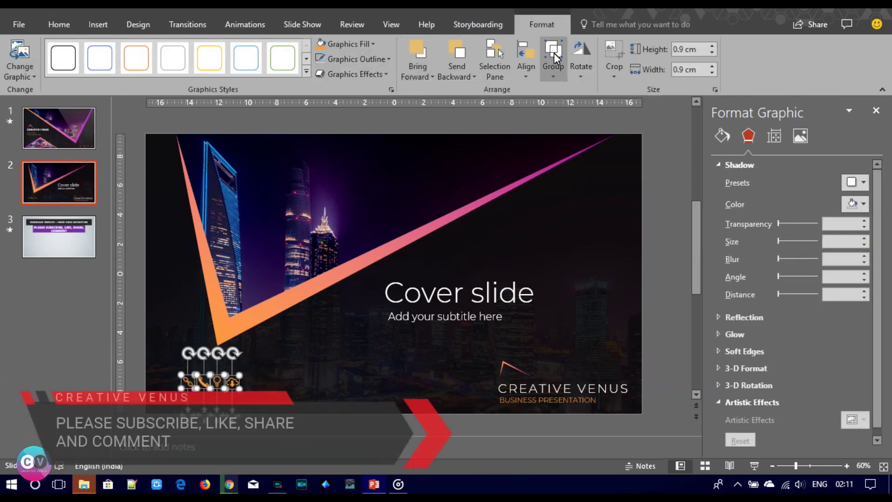
{"action": "left_click", "coordinate": [529, 65]}
{"action": "left_click", "coordinate": [553, 158]}
{"action": "left_click", "coordinate": [529, 69]}
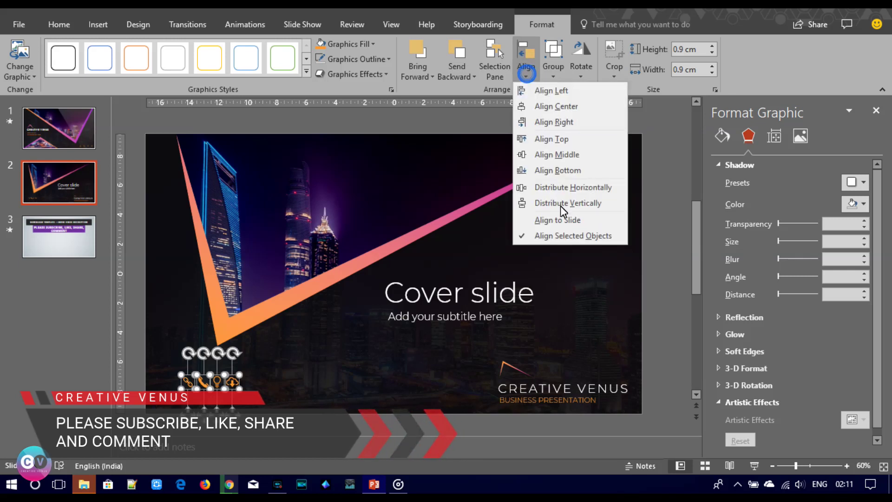
{"action": "left_click", "coordinate": [565, 189]}
{"action": "mouse_move", "coordinate": [210, 381]}
{"action": "left_mouse_down"}
{"action": "mouse_move", "coordinate": [207, 433]}
{"action": "mouse_move", "coordinate": [439, 373]}
{"action": "mouse_move", "coordinate": [255, 433]}
{"action": "mouse_move", "coordinate": [205, 437]}
{"action": "left_mouse_up"}
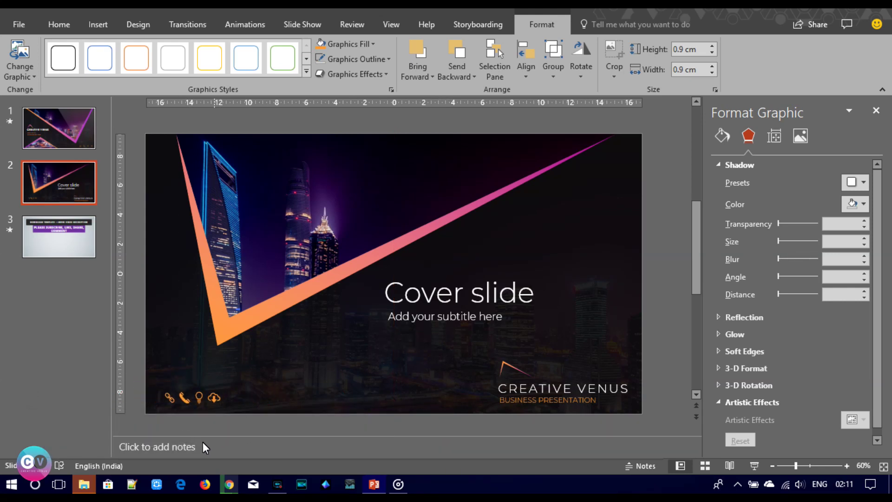